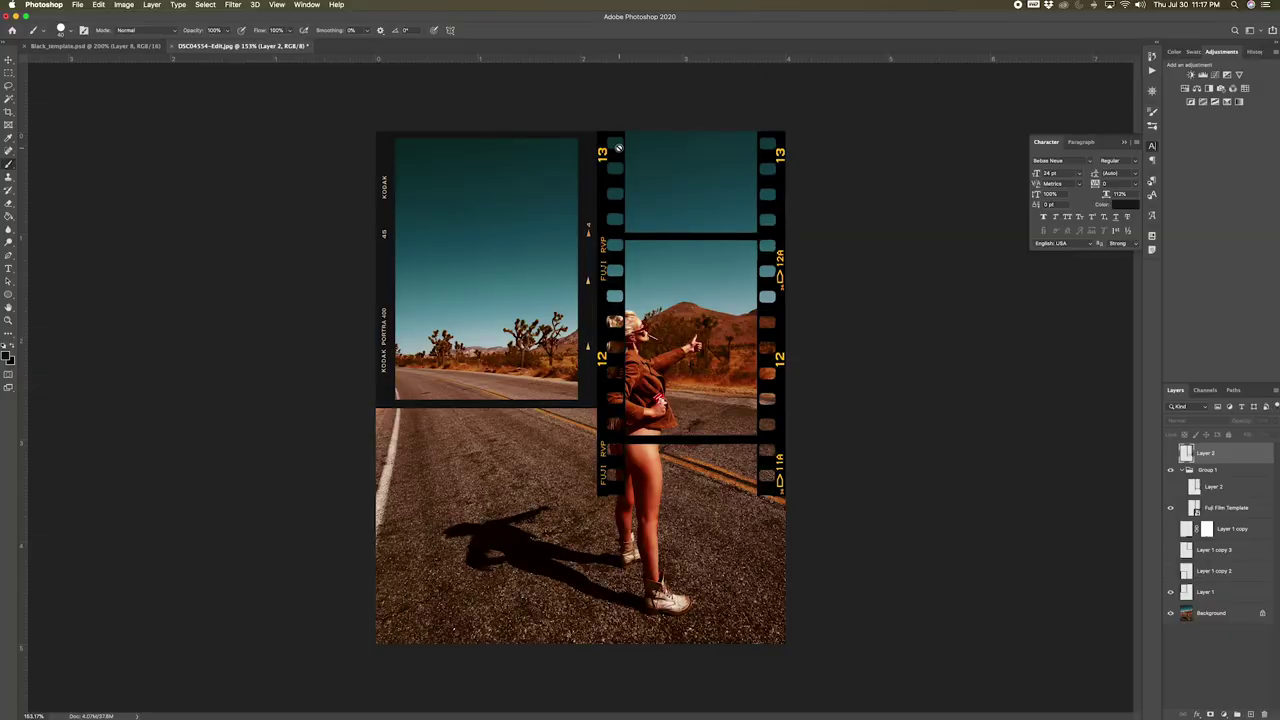
Hide Group 1 and show the separate Layer 2 at the top of the layer stack
click(1170, 486)
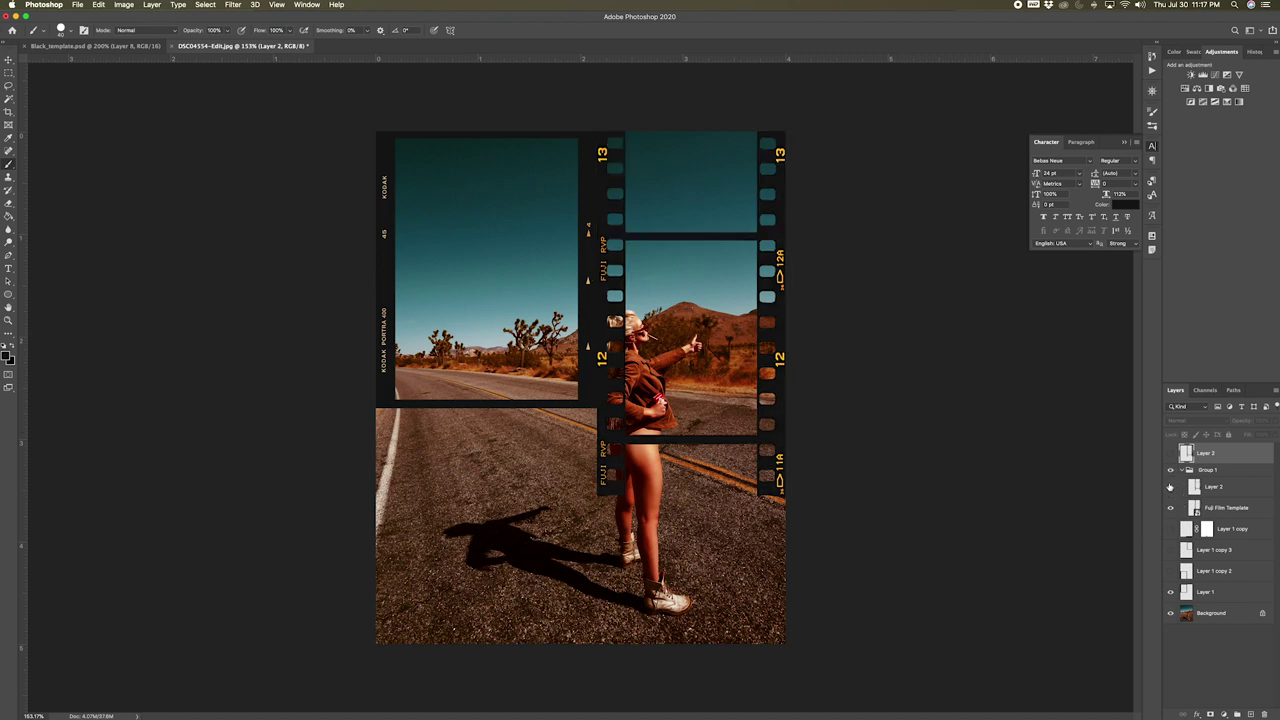
click(1170, 487)
click(1170, 487)
click(1171, 470)
click(1170, 455)
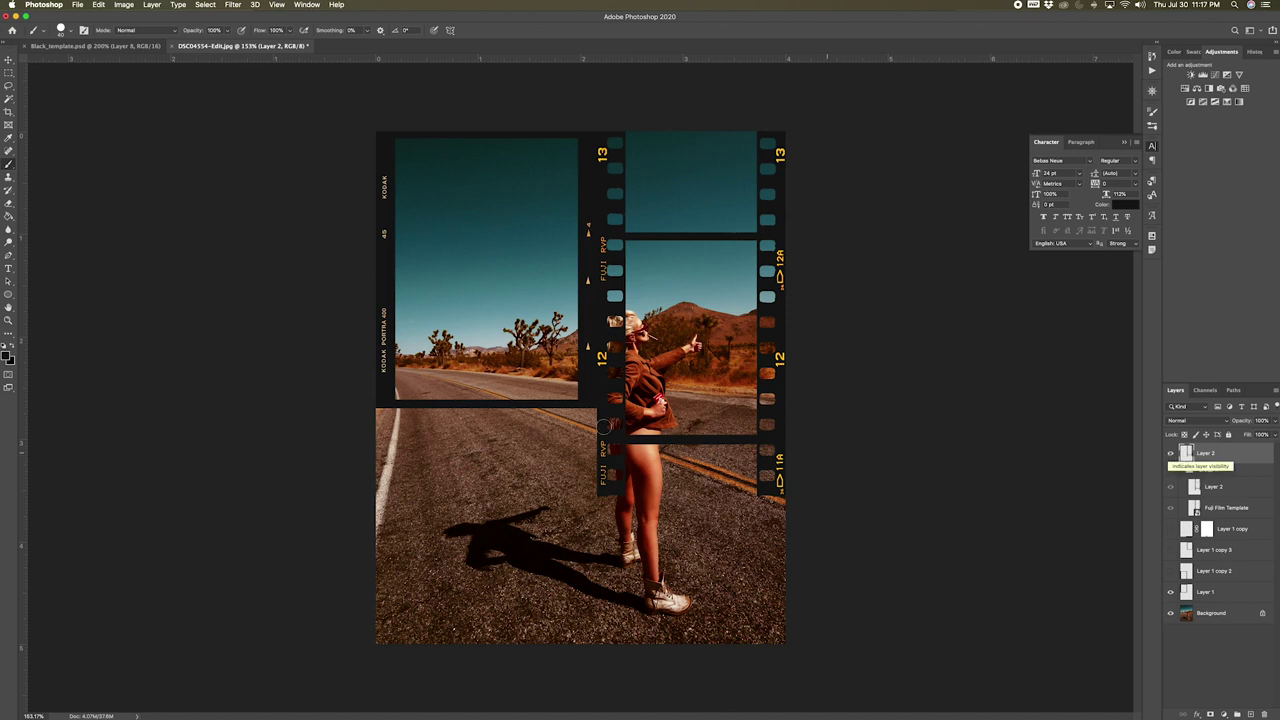
Add a layer mask to the top Layer 2 and mask out the upper horizontal divider of the Fuji film strip
key(v)
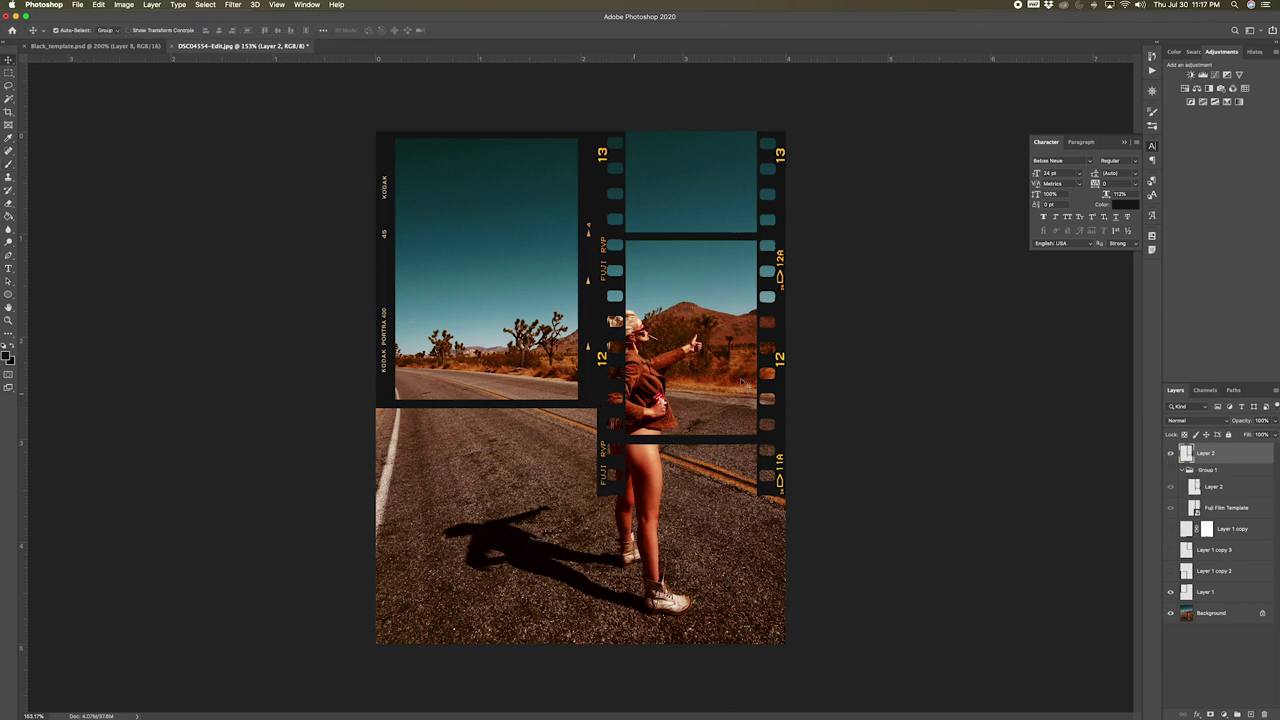
key(z)
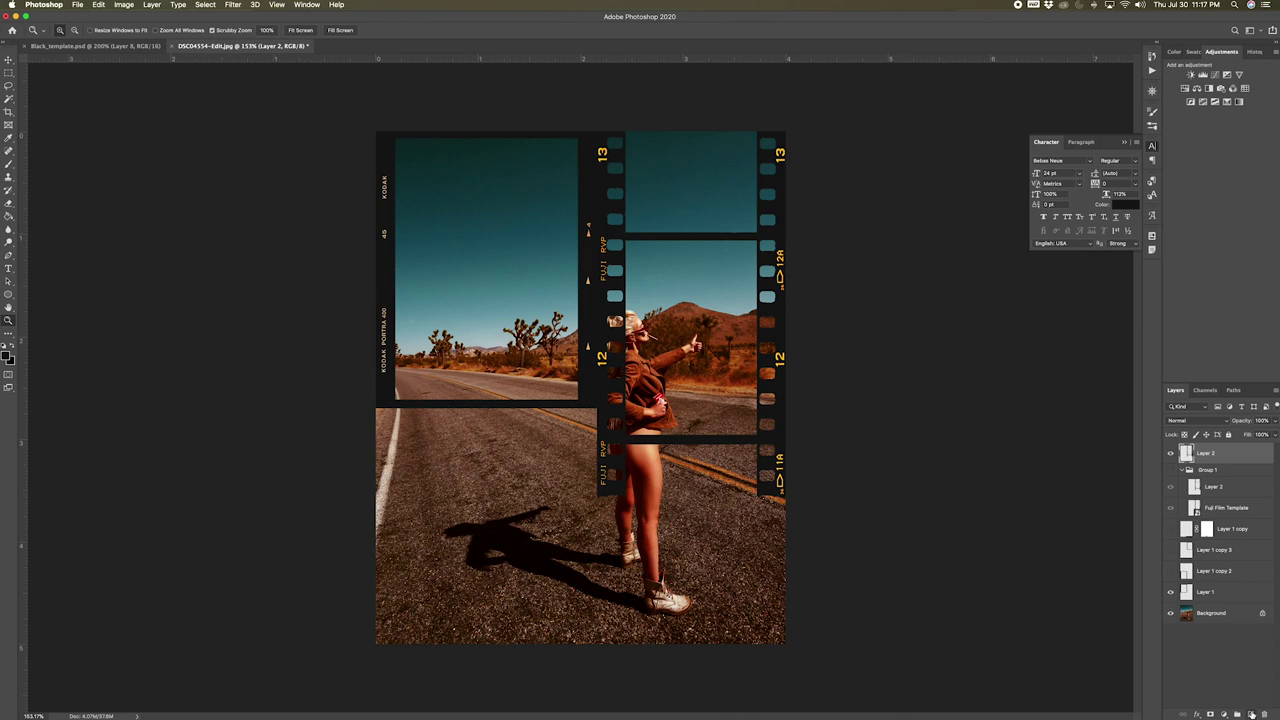
click(1211, 715)
click(691, 243)
click(691, 243)
drag(692, 210, 658, 305)
On a new layer, select a thin horizontal band across the Fuji strip just above the woman's head, paint it near-black, and deselect
key(m)
mouse_move(577, 302)
mouse_down()
mouse_move(841, 276)
mouse_move(378, 277)
mouse_up()
key(b)
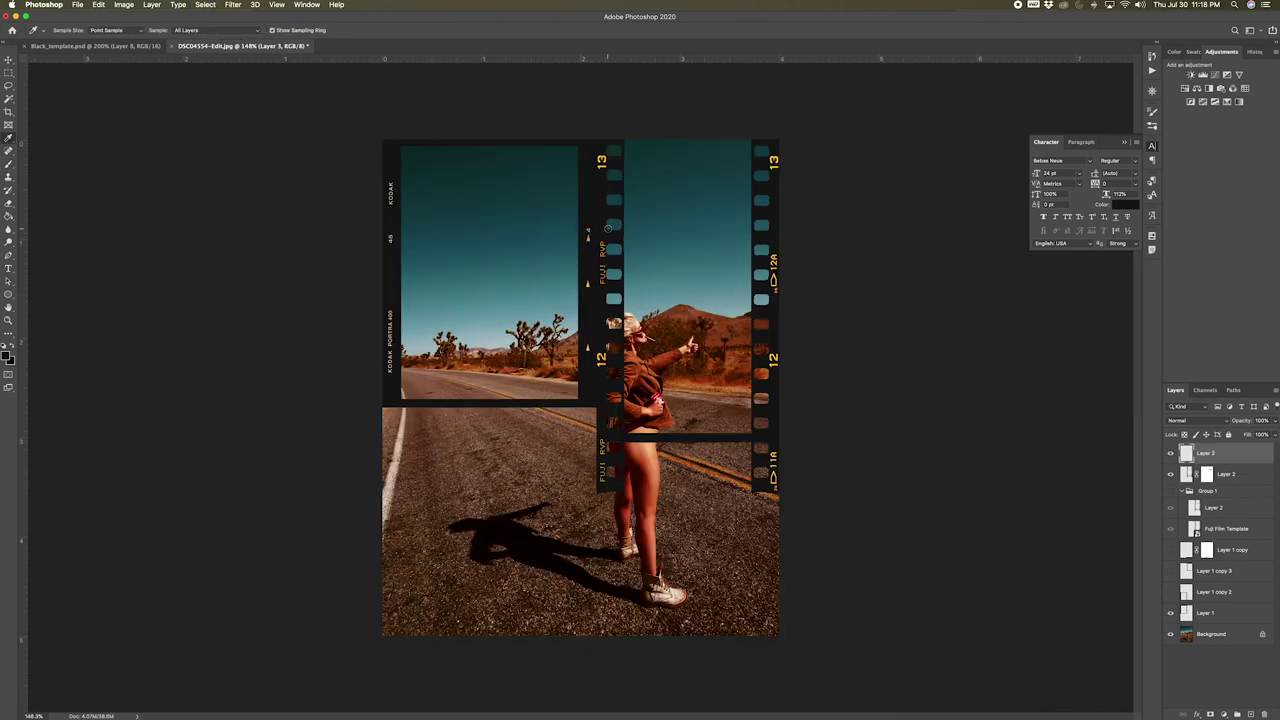
key(m)
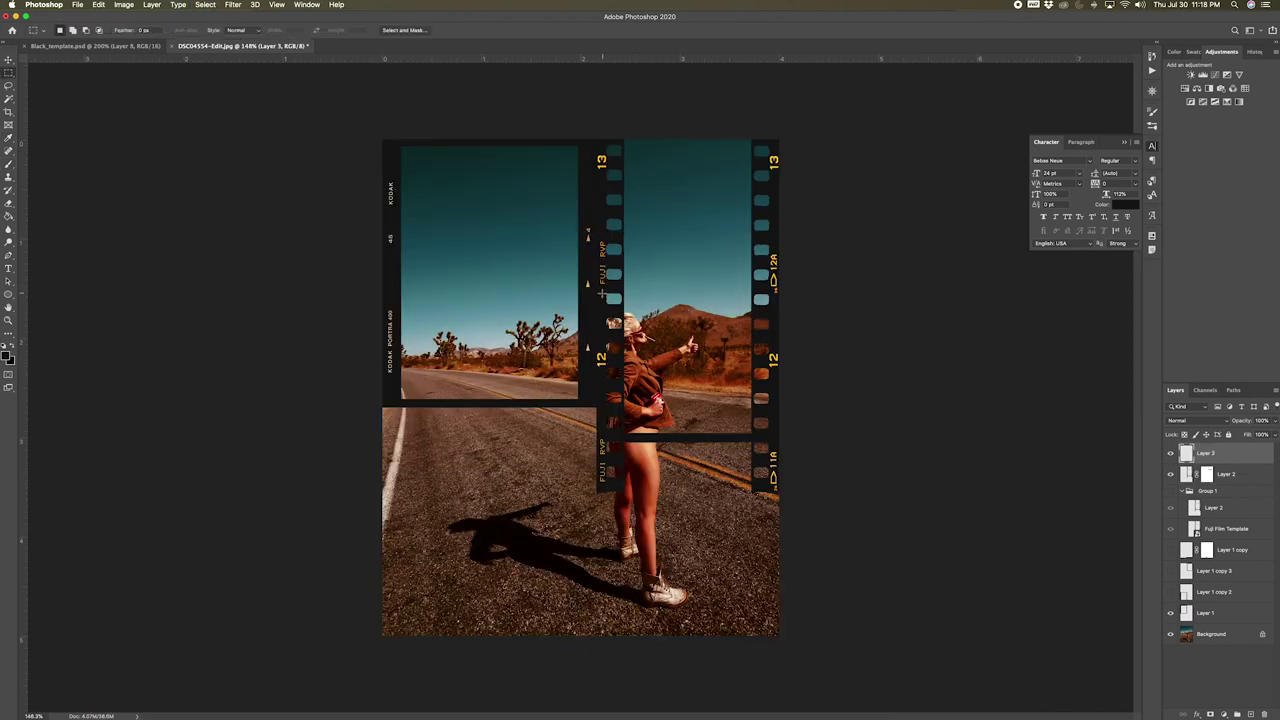
drag(601, 293, 771, 304)
key(b)
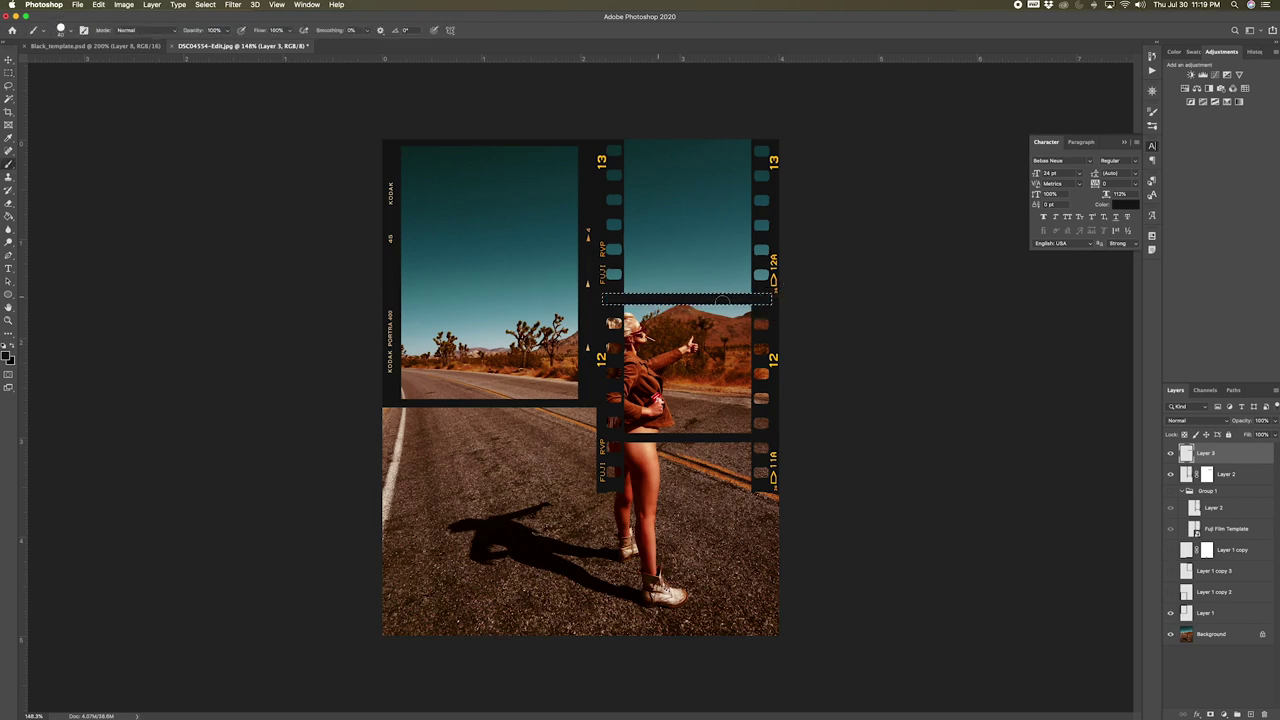
key(super+d)
Place Film-Strip-Template into the collage document just above Layer 1
key(super+equal)
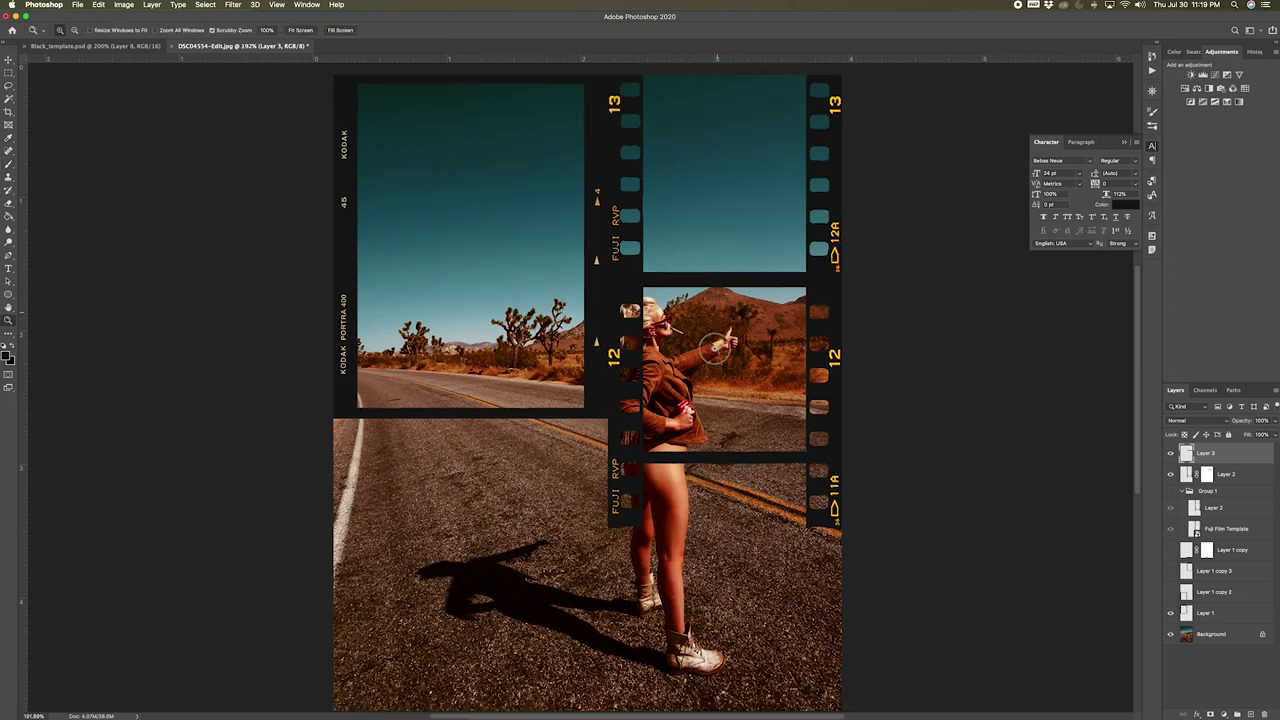
drag(742, 124, 612, 458)
key(Return)
alt+click(669, 356)
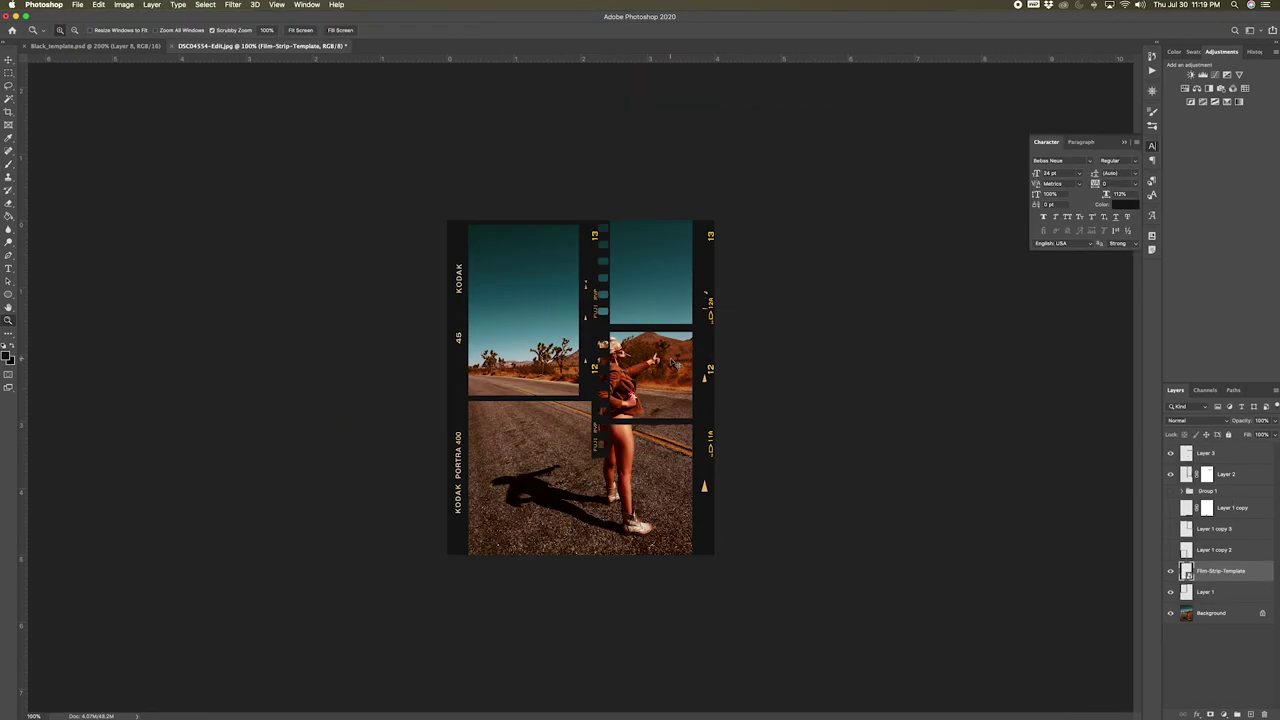
Rotate Film-Strip-Template 90 degrees, scale it down, and position its Kodak Portra 400 border along the photo's lower edge
key(super+t)
drag(721, 220, 654, 436)
drag(633, 275, 649, 554)
drag(763, 535, 671, 543)
key(super+z)
alt+click(657, 580)
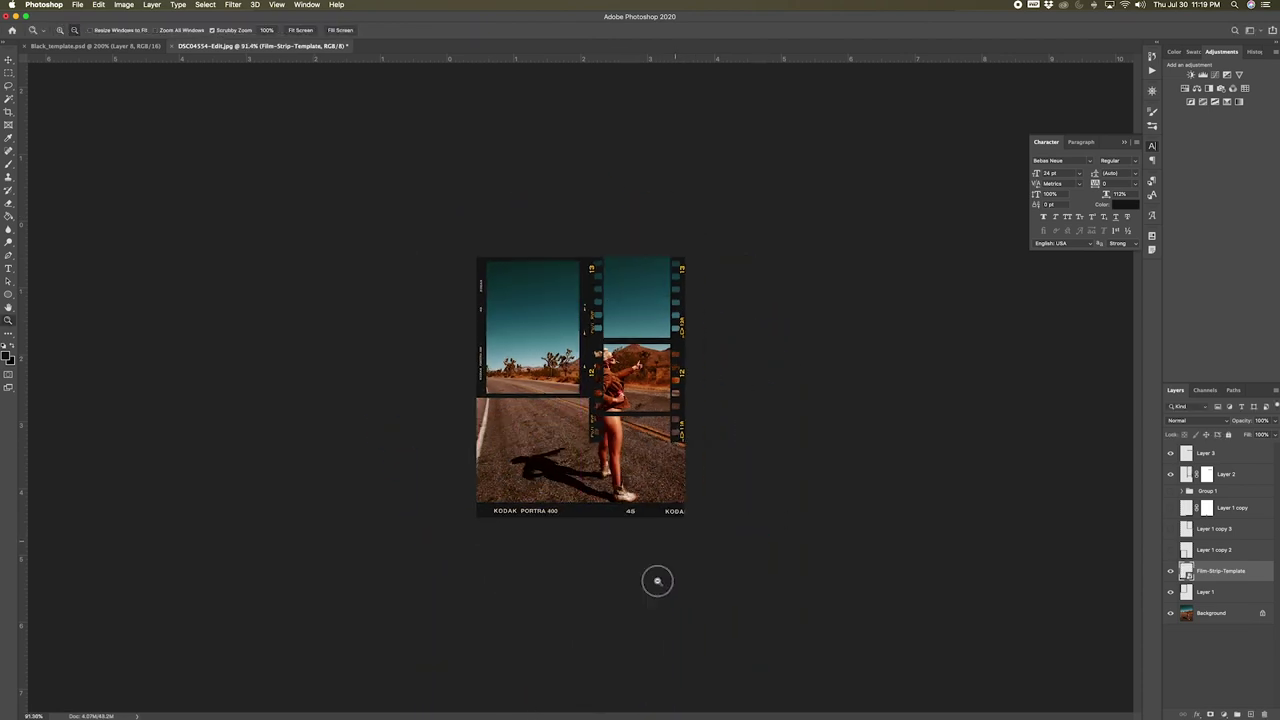
drag(698, 486, 594, 563)
mouse_move(562, 592)
mouse_down()
mouse_move(569, 508)
mouse_move(578, 531)
mouse_up()
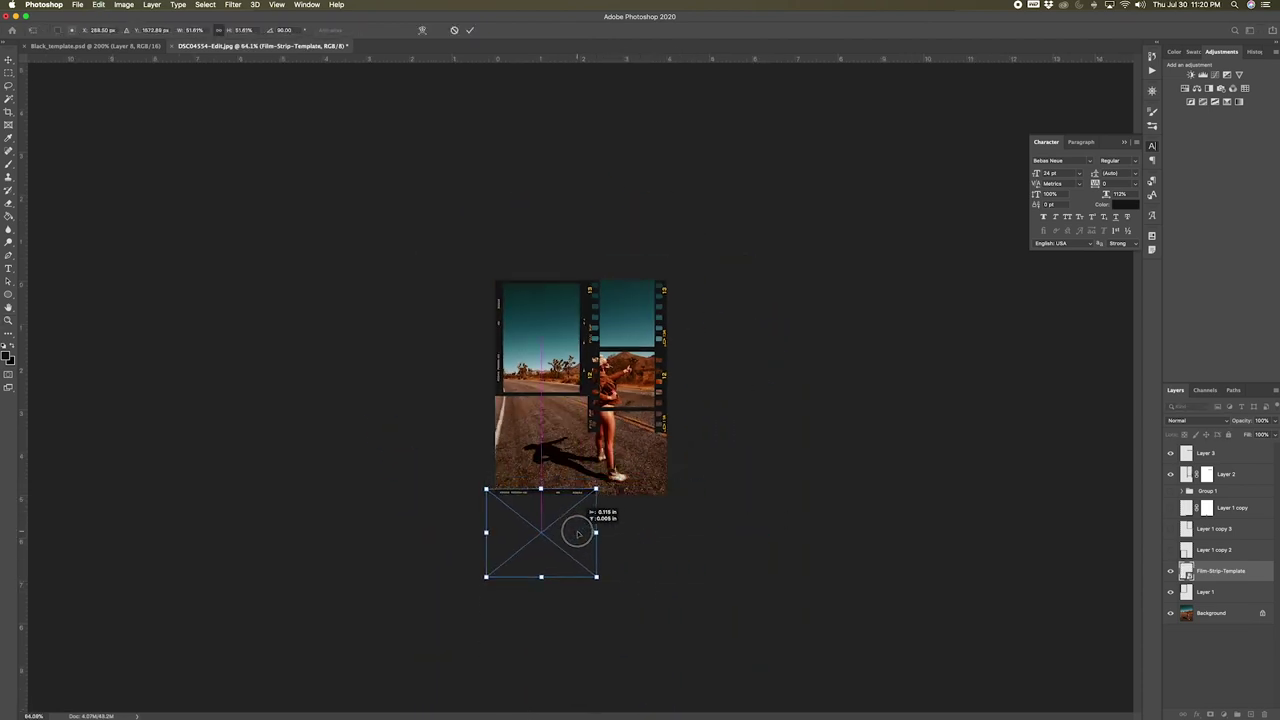
key(Return)
On a new layer, brush thick white outlines around the upper-left frame and the lower-right frame of the collage
click(580, 480)
click(588, 485)
alt+click(588, 486)
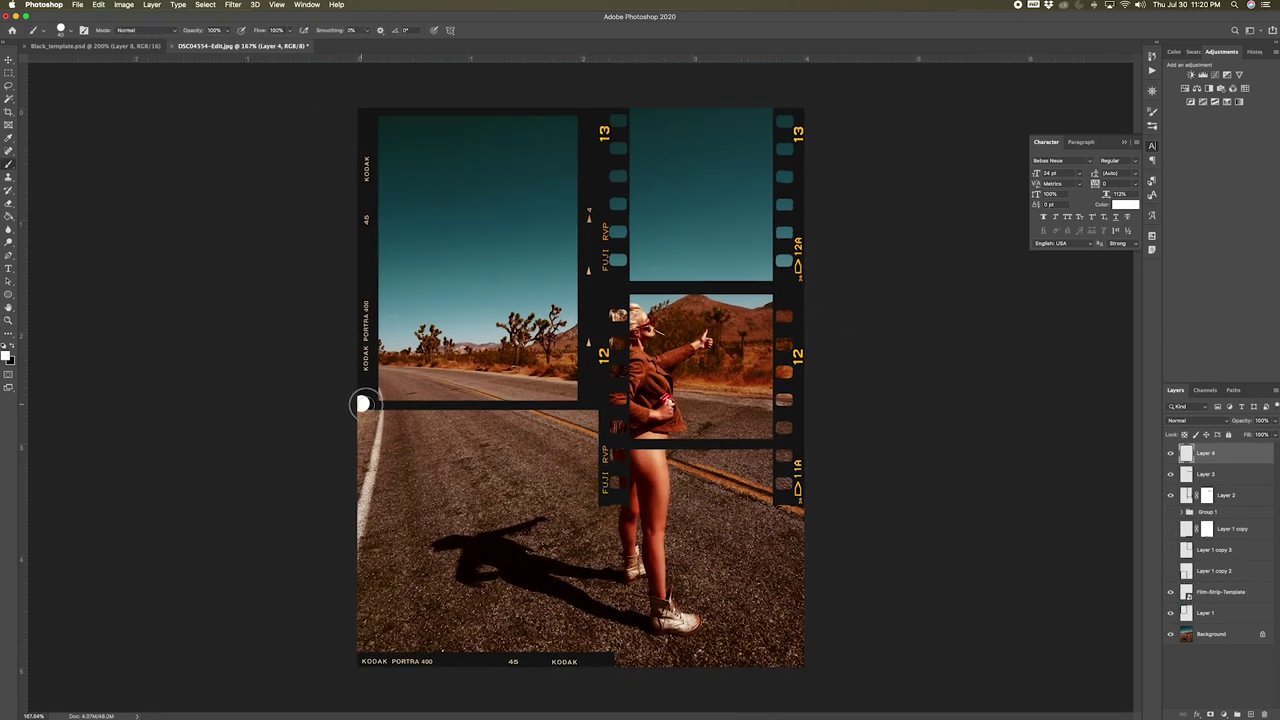
mouse_move(363, 404)
mouse_down()
mouse_move(585, 256)
mouse_move(371, 97)
mouse_move(364, 382)
mouse_up()
mouse_move(605, 302)
mouse_down()
mouse_move(793, 314)
mouse_move(800, 651)
mouse_move(609, 609)
mouse_move(610, 266)
mouse_up()
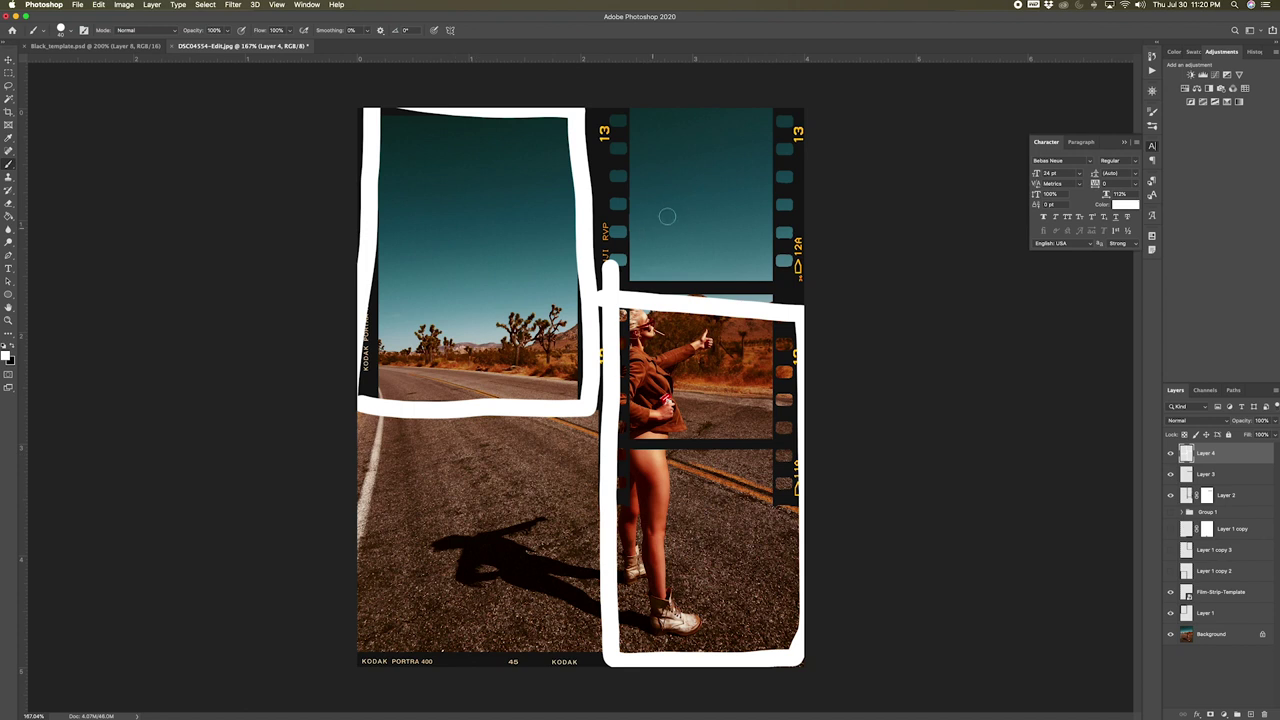
mouse_move(705, 160)
mouse_down()
mouse_move(678, 187)
mouse_move(684, 226)
mouse_up()
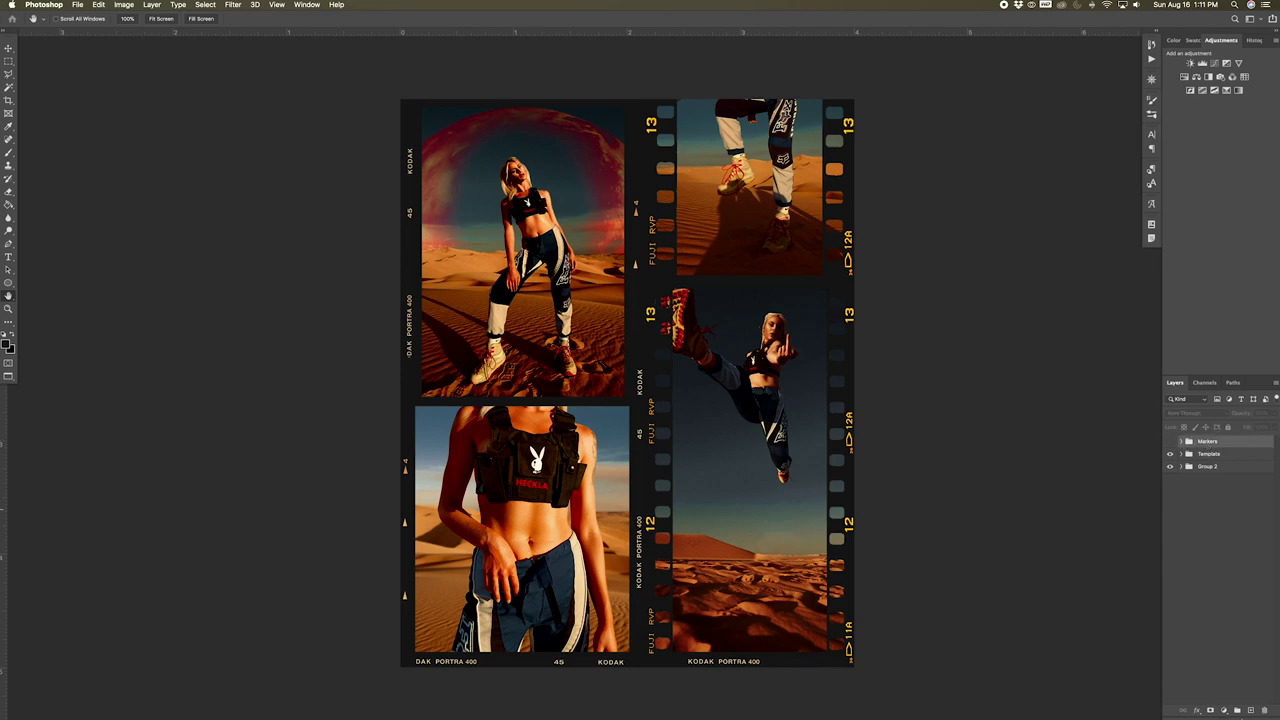
Add a new layer above the Markers group and set the brush to the third Dry Media preset, a KYLE Ultimate brush, at 51 px
click(1168, 691)
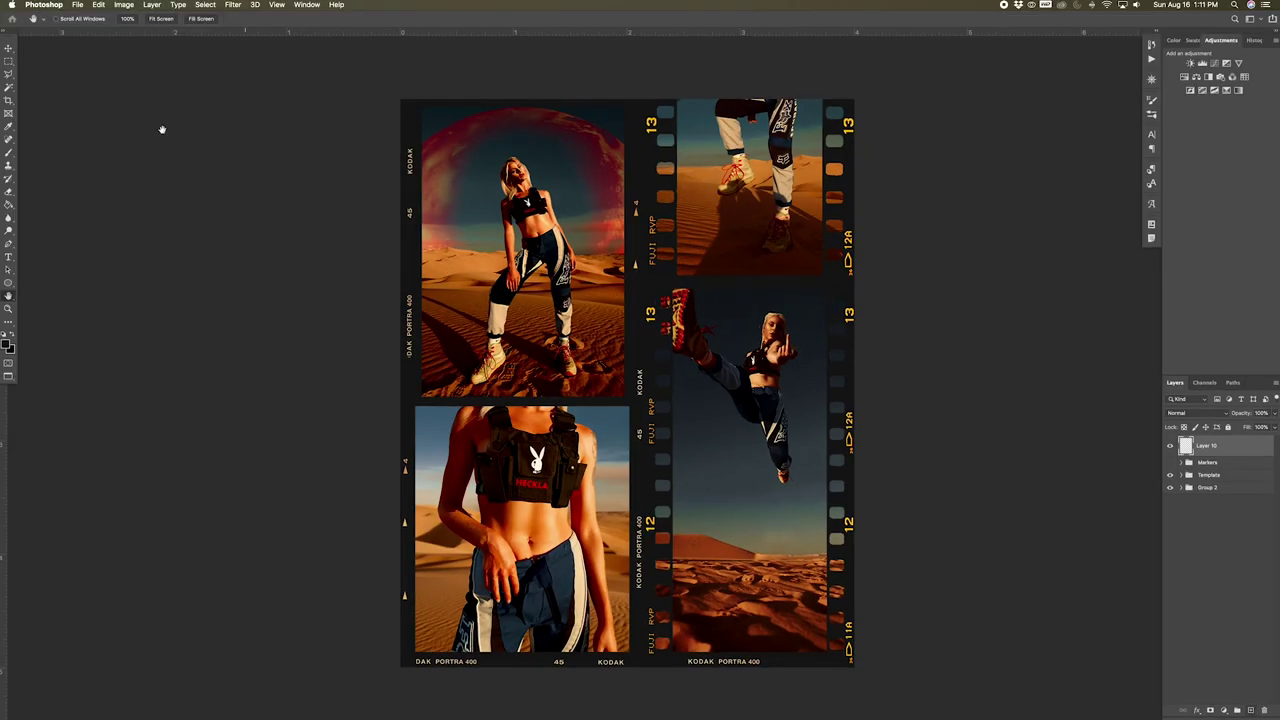
click(9, 151)
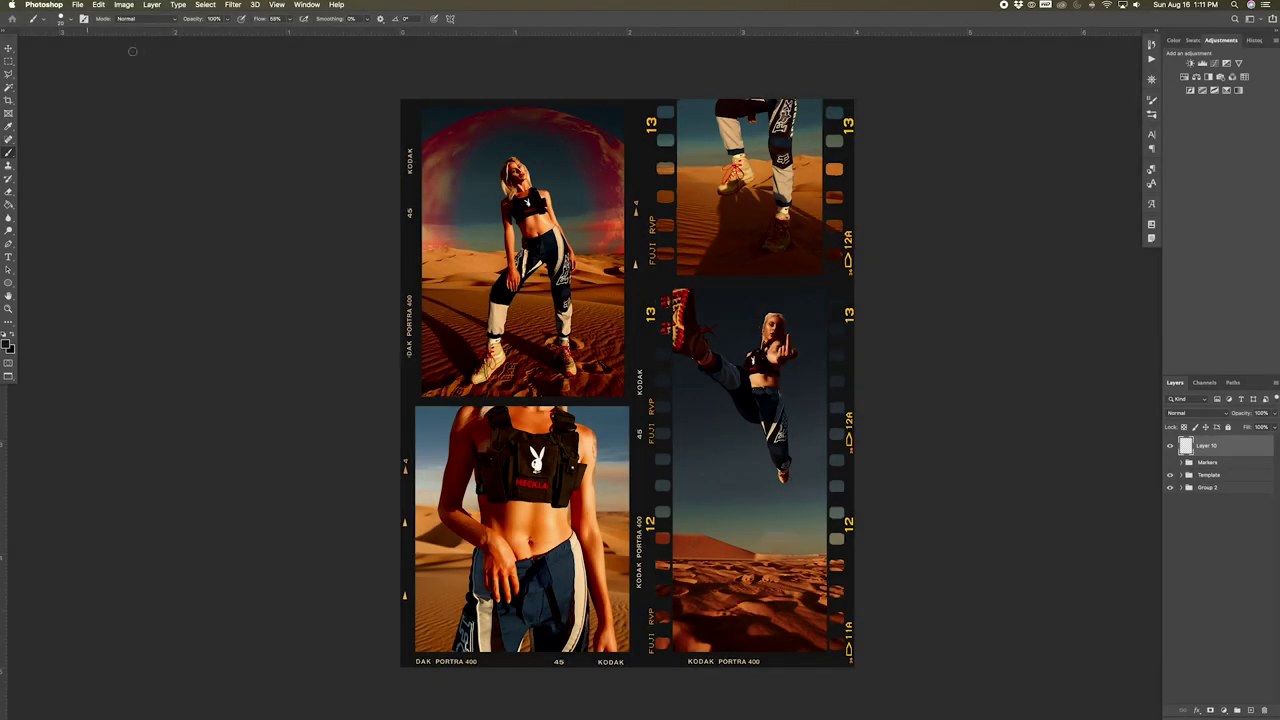
click(71, 20)
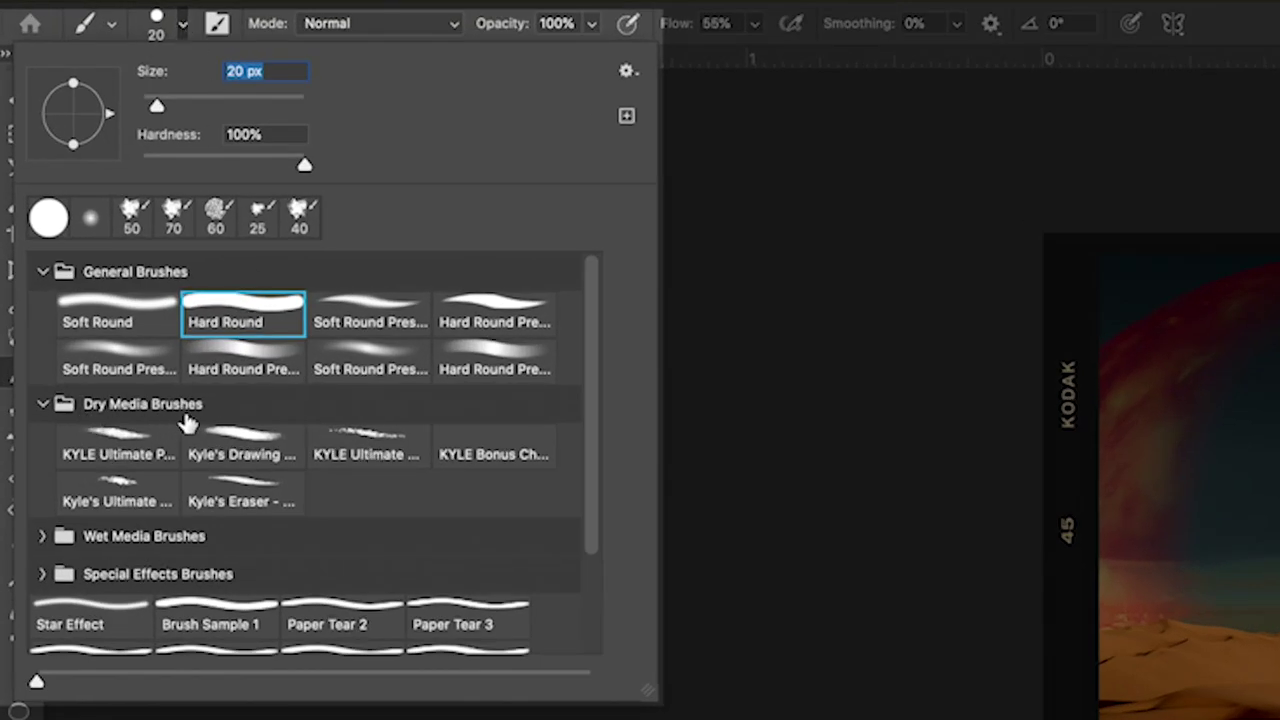
click(373, 445)
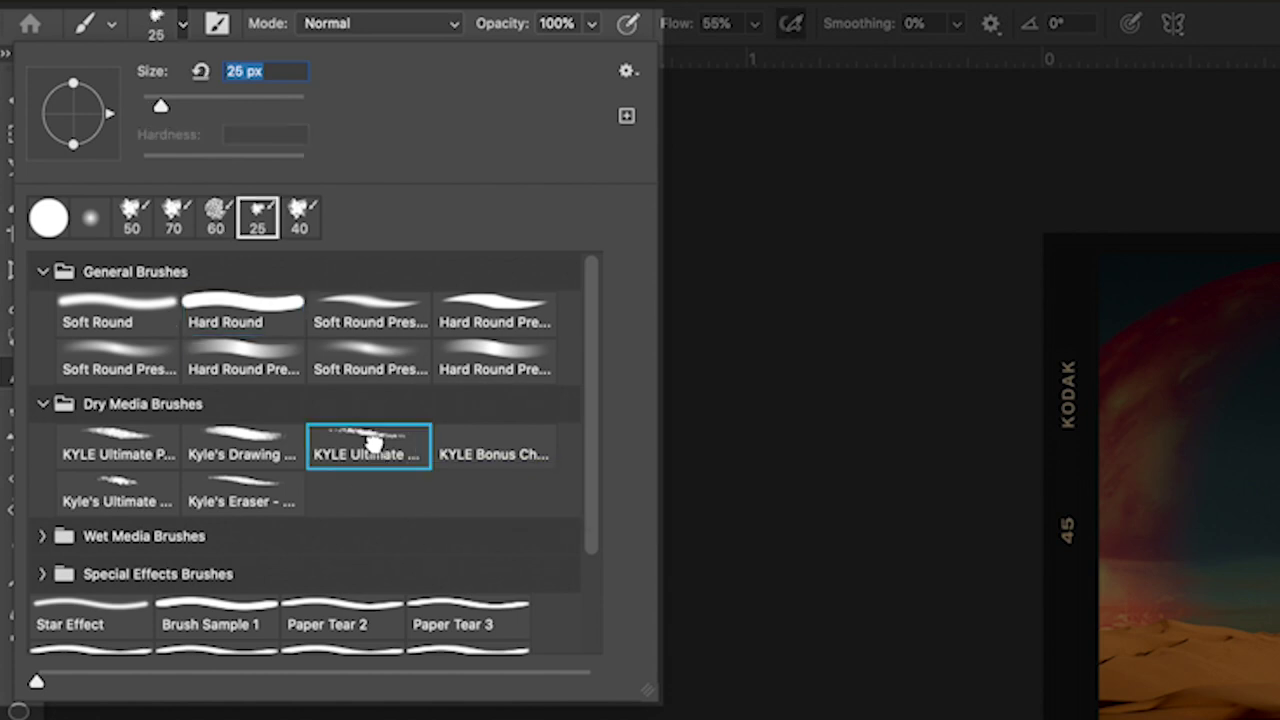
key(Return)
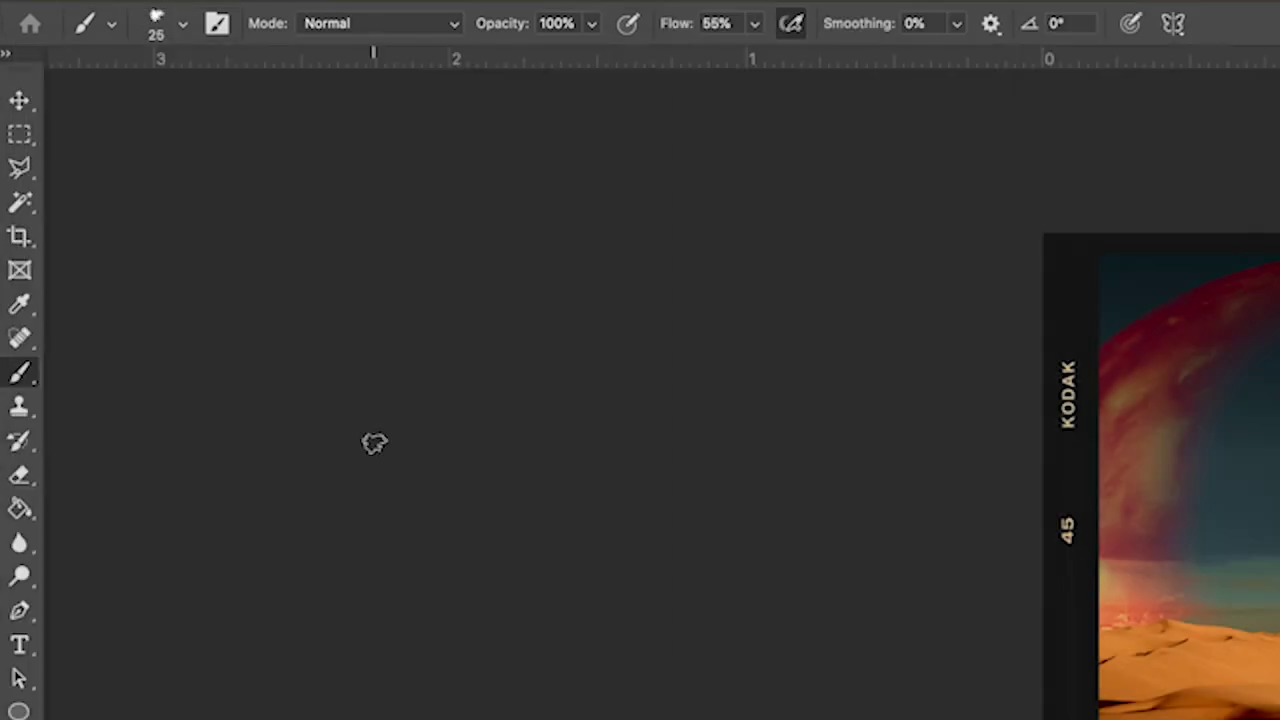
click(186, 28)
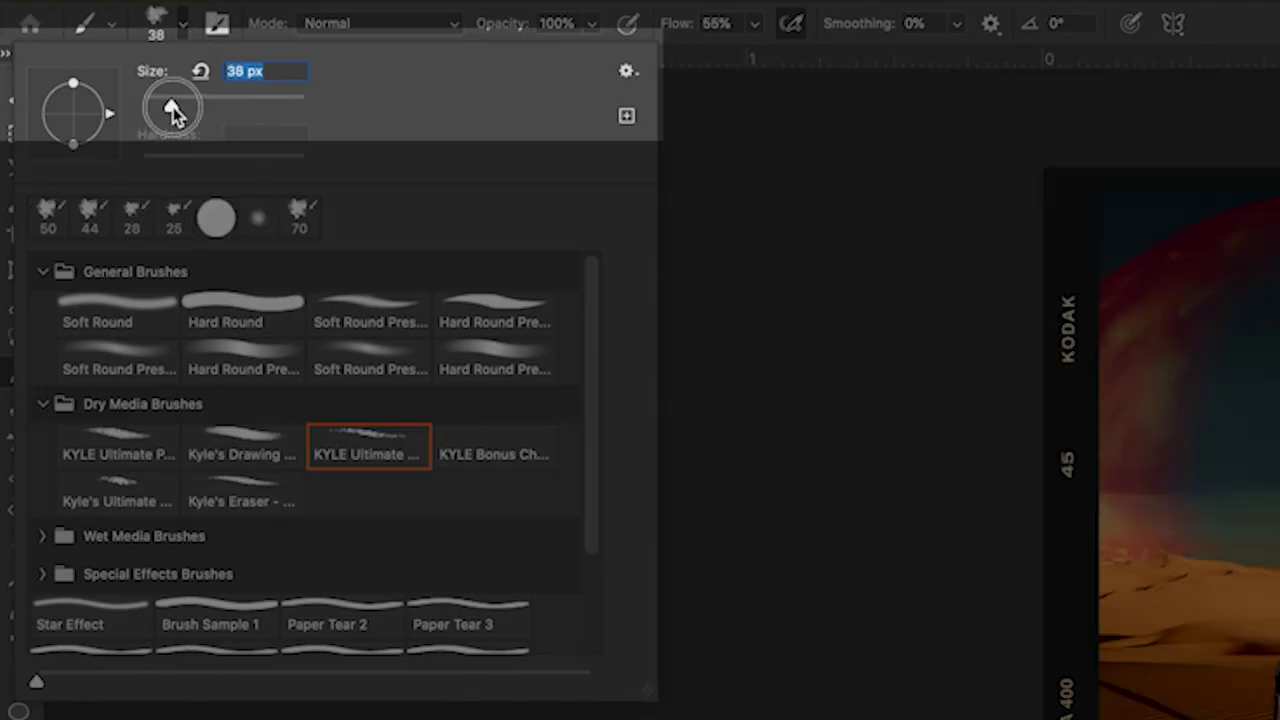
drag(172, 110, 183, 106)
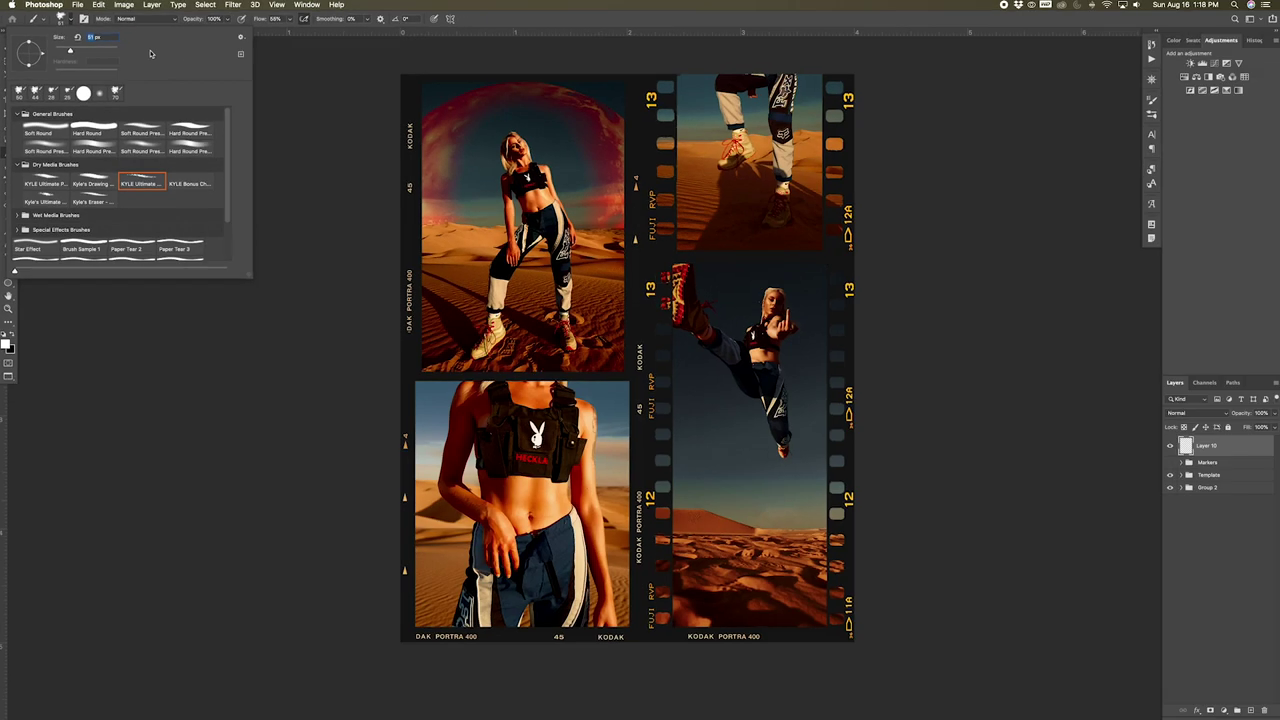
key(Return)
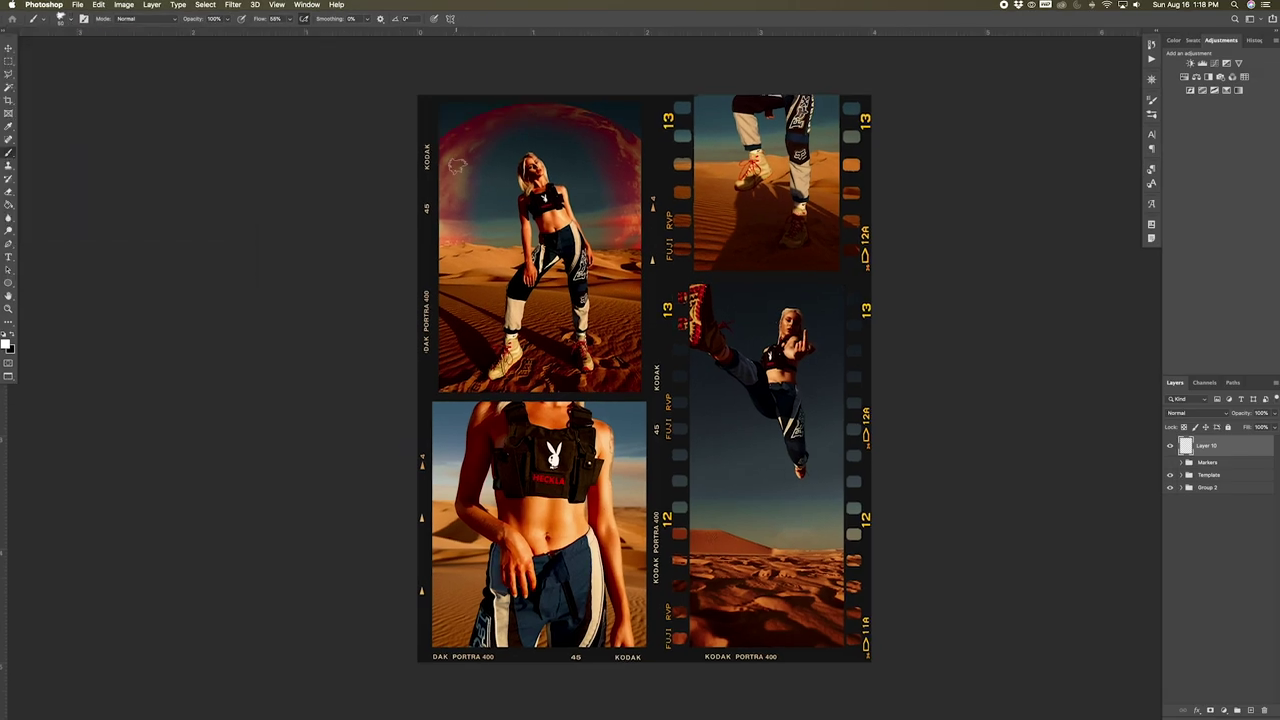
Test the brush with a white zigzag stroke across the collage and undo it
mouse_move(455, 160)
mouse_down()
mouse_move(507, 153)
mouse_move(495, 418)
mouse_move(707, 437)
mouse_up()
drag(634, 488, 745, 543)
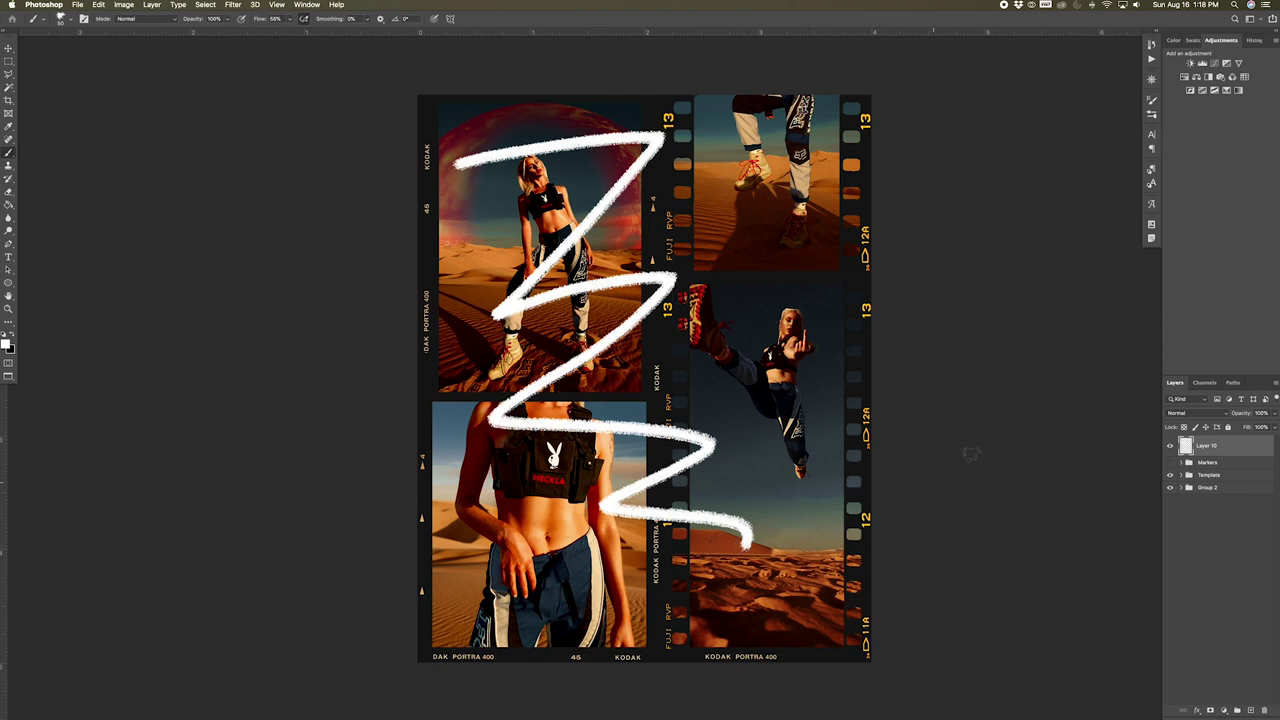
key(super+z)
Set the foreground color to red #c70000 and brush rough outlines around the upper-left and lower-right frames
click(6, 343)
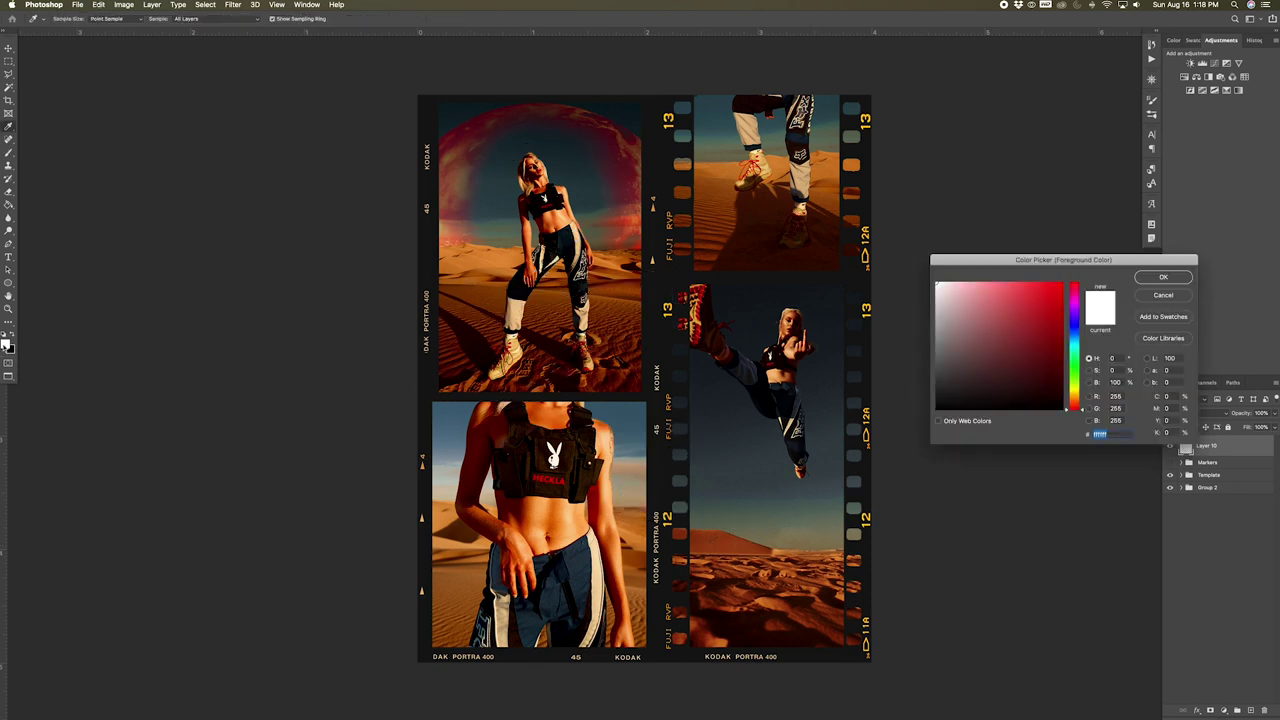
drag(1023, 307, 1066, 296)
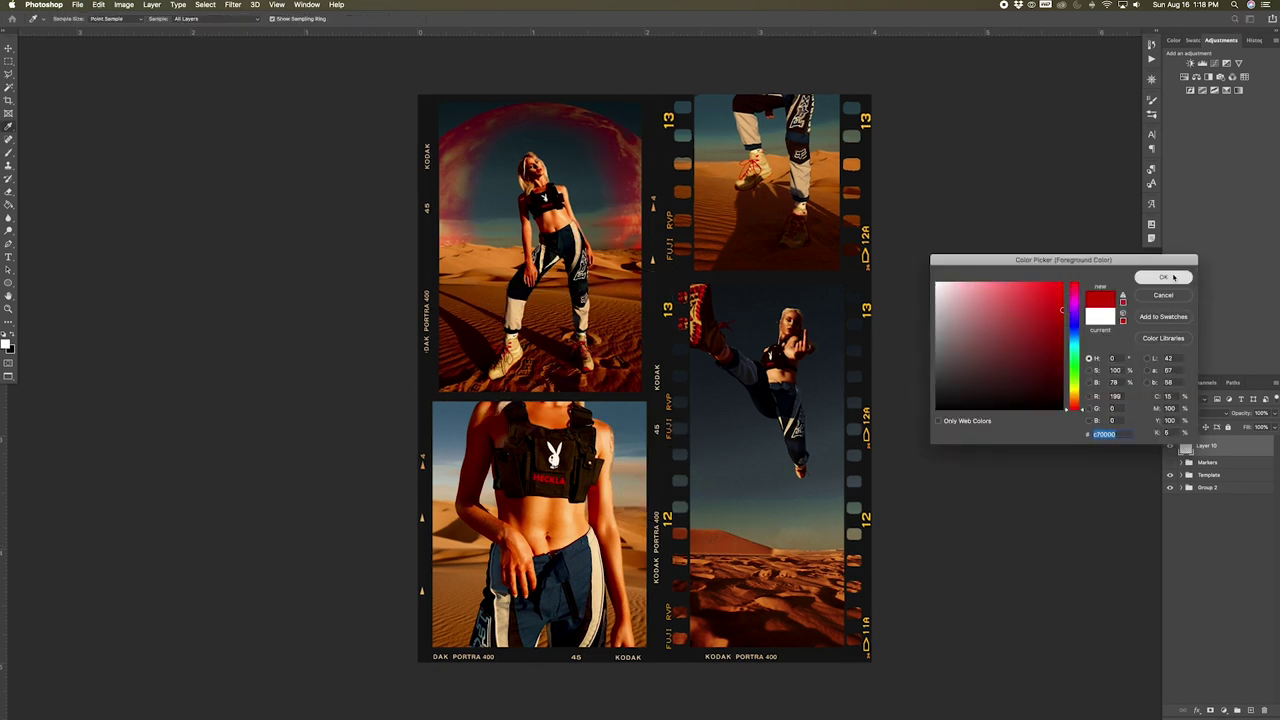
click(1163, 277)
mouse_move(427, 97)
mouse_down()
mouse_move(423, 403)
mouse_move(654, 397)
mouse_move(644, 18)
mouse_move(424, 89)
mouse_move(660, 97)
mouse_up()
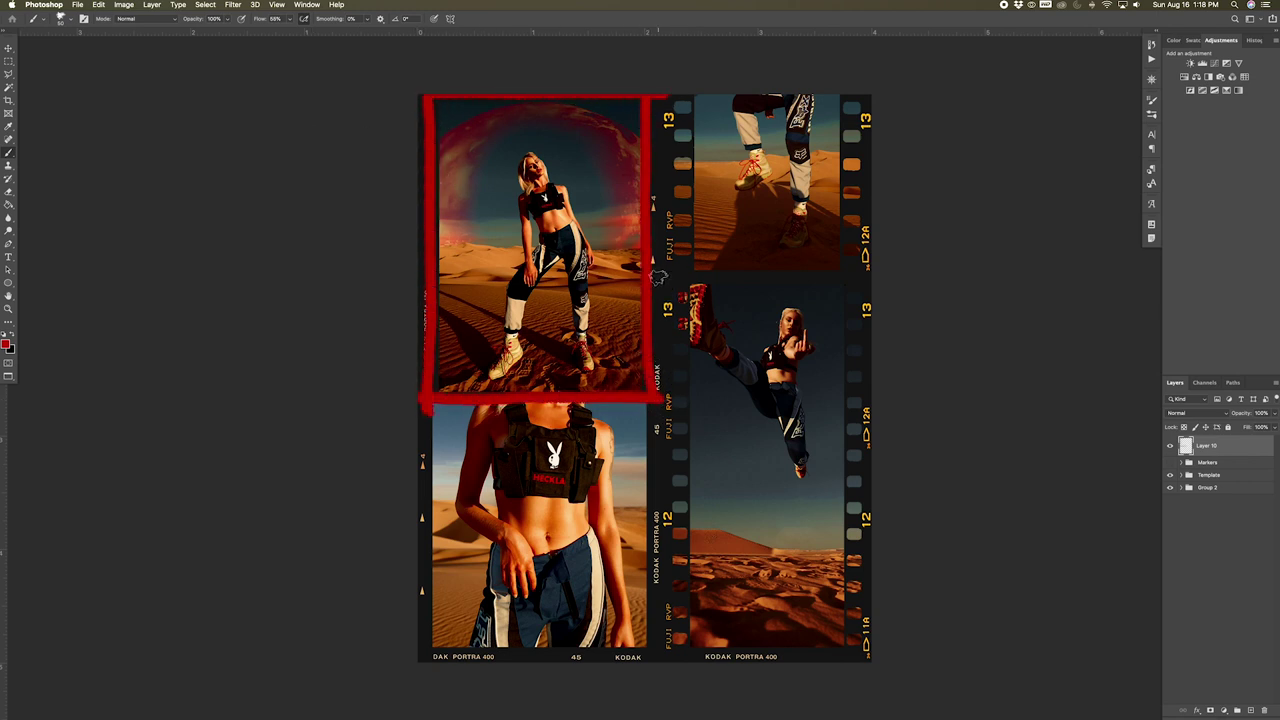
mouse_move(662, 288)
mouse_down()
mouse_move(657, 669)
mouse_move(880, 657)
mouse_move(926, 277)
mouse_move(868, 523)
mouse_move(867, 660)
mouse_up()
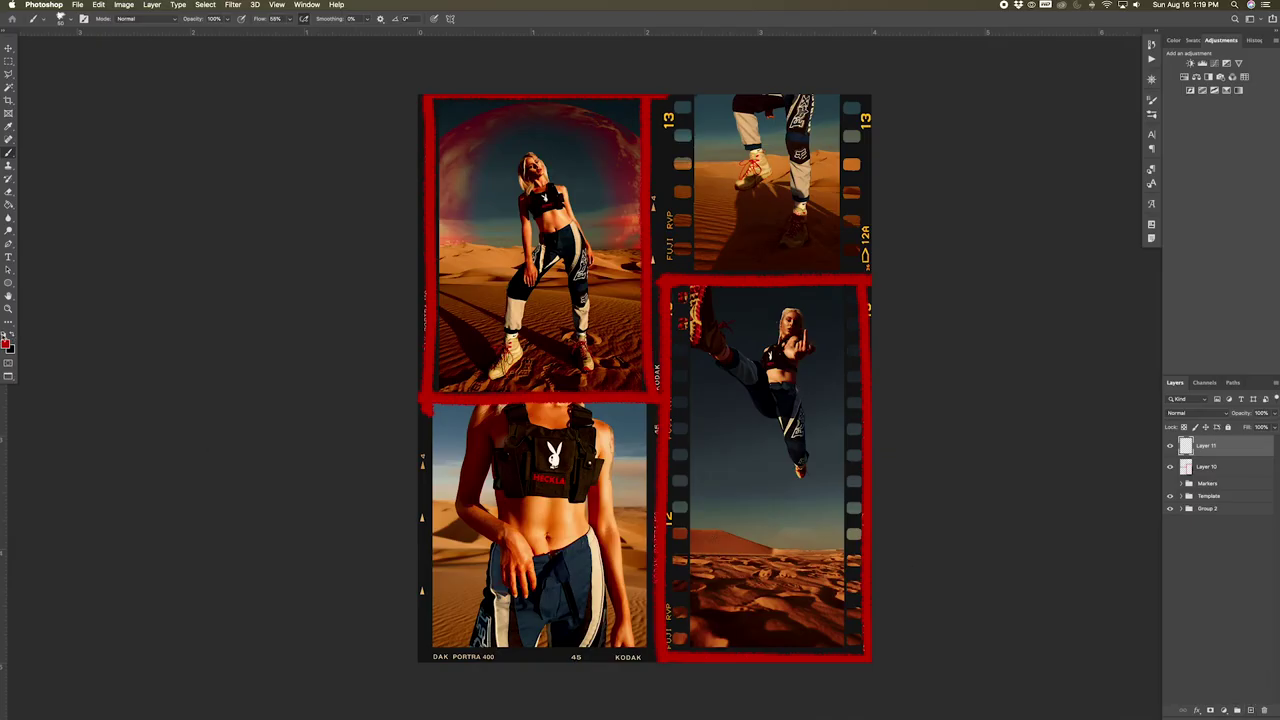
With a smaller white brush, number the four frames 1 to 4 and draw check marks at two edges of the lower-right frame
click(12, 335)
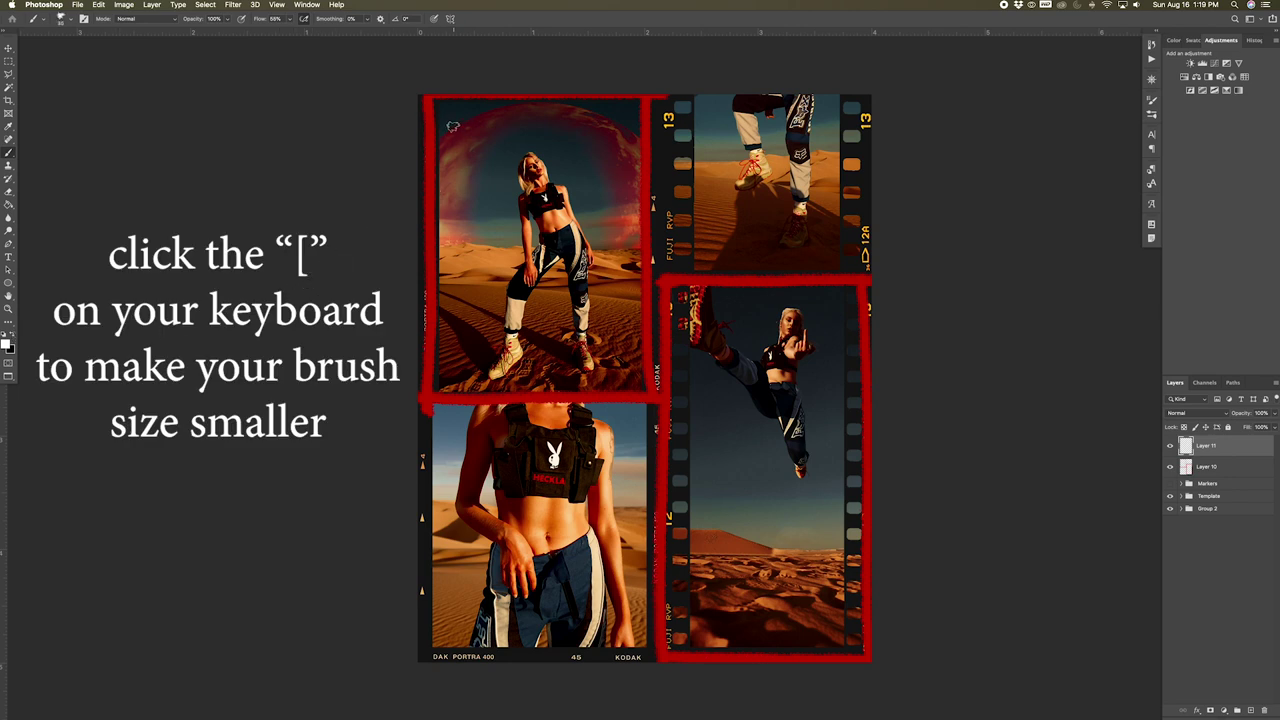
drag(452, 108, 452, 148)
mouse_move(712, 232)
mouse_down()
mouse_move(714, 252)
mouse_move(744, 256)
mouse_up()
drag(450, 598, 450, 632)
mouse_move(806, 600)
mouse_down()
mouse_move(800, 622)
mouse_move(834, 620)
mouse_up()
drag(830, 598, 830, 646)
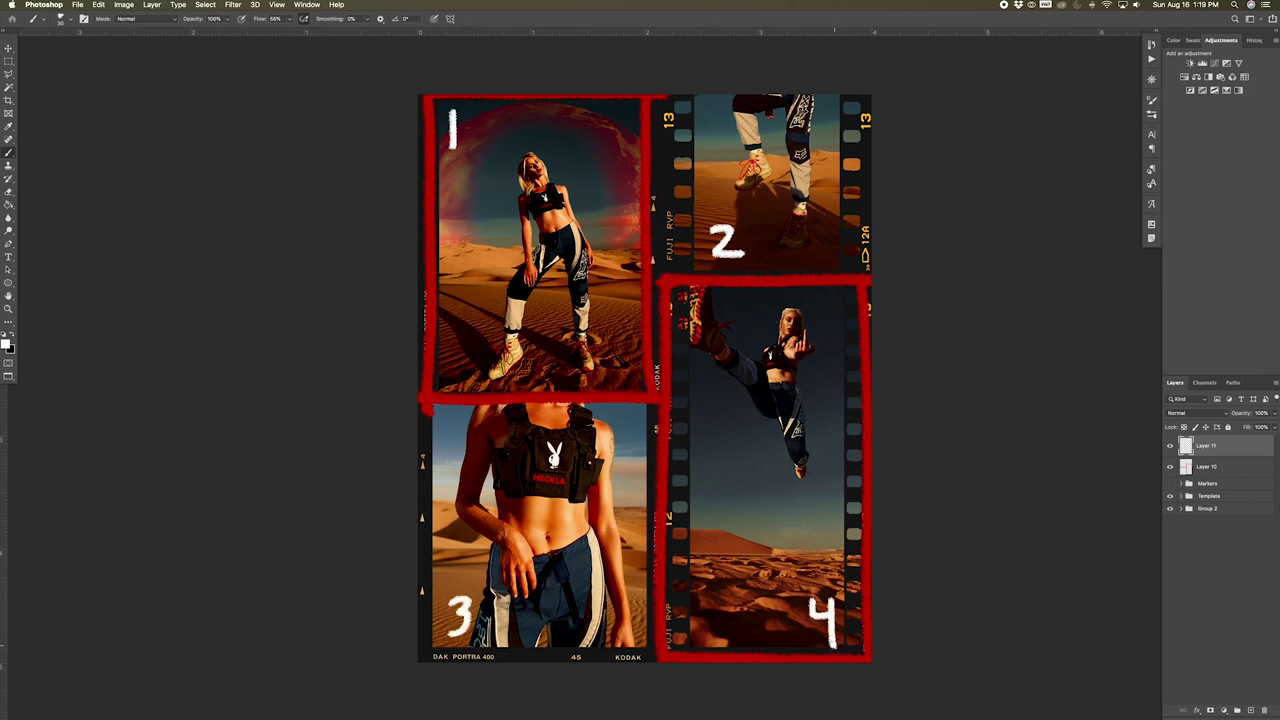
drag(606, 357, 666, 325)
drag(816, 322, 872, 295)
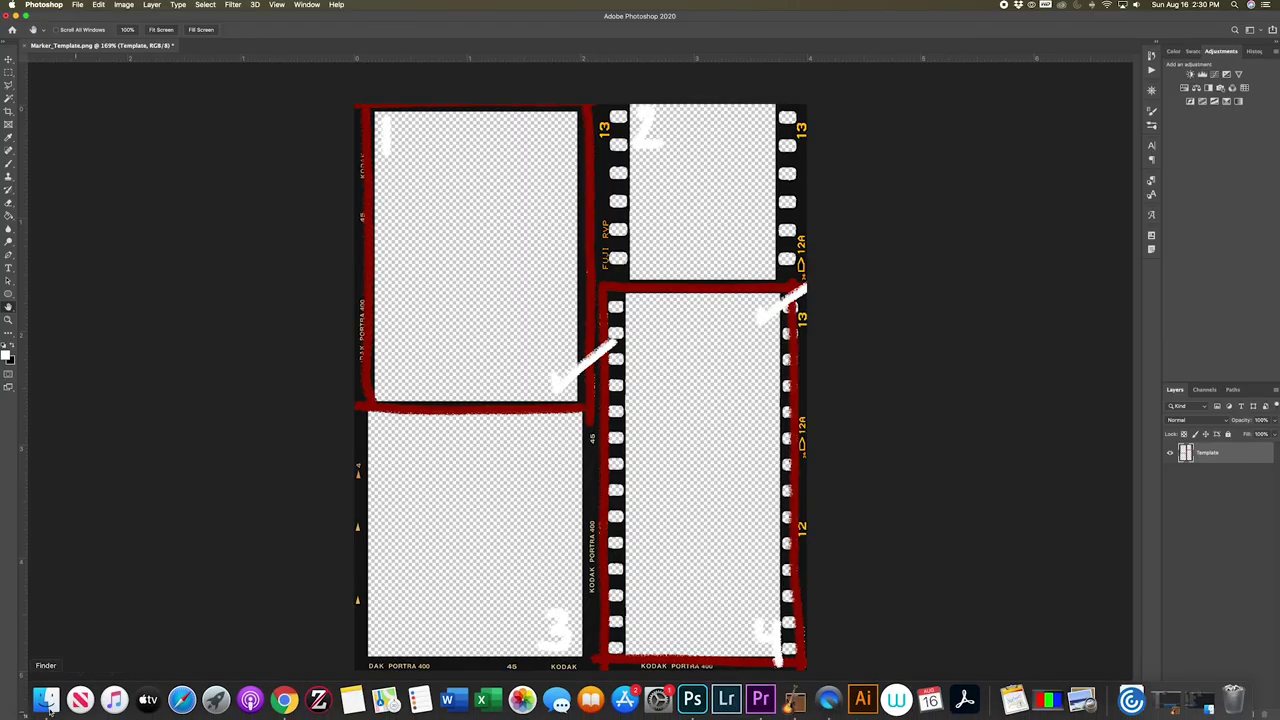
Place the Details, Dunes_2, Jumping and Shoe Close up photos into Marker_Template.png as separate layers
click(180, 695)
drag(1101, 190, 610, 310)
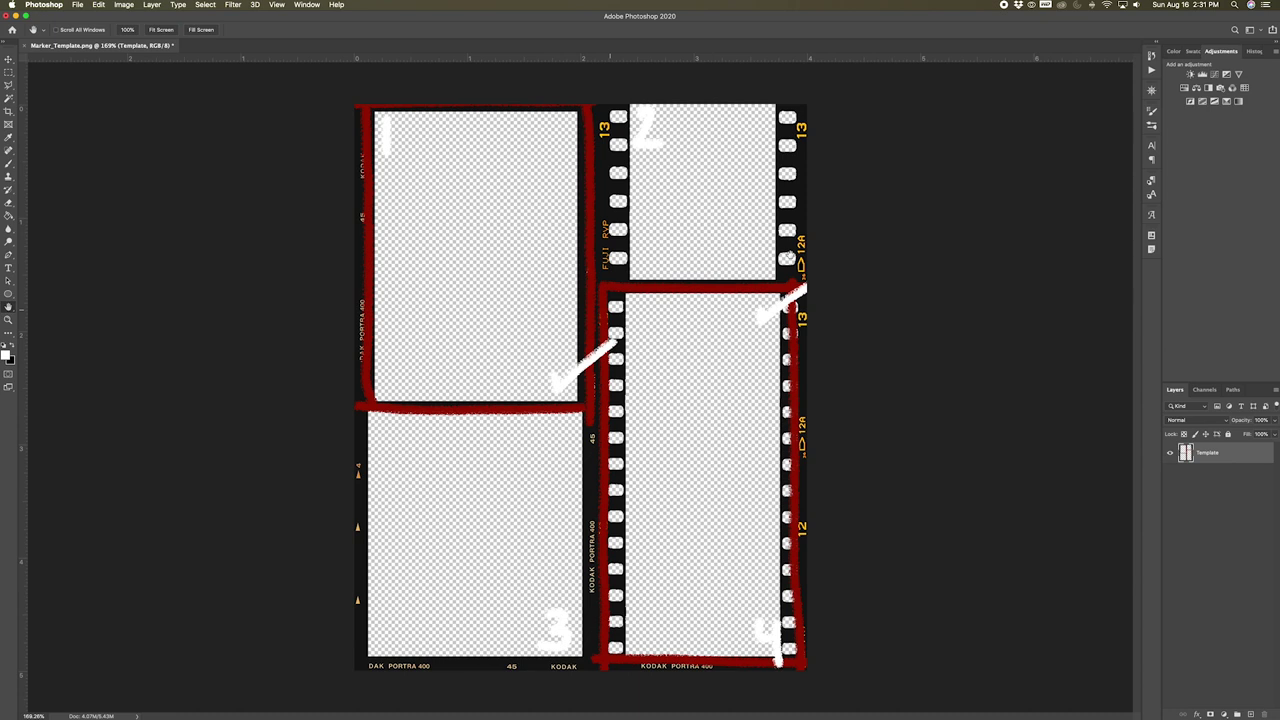
key(Return)
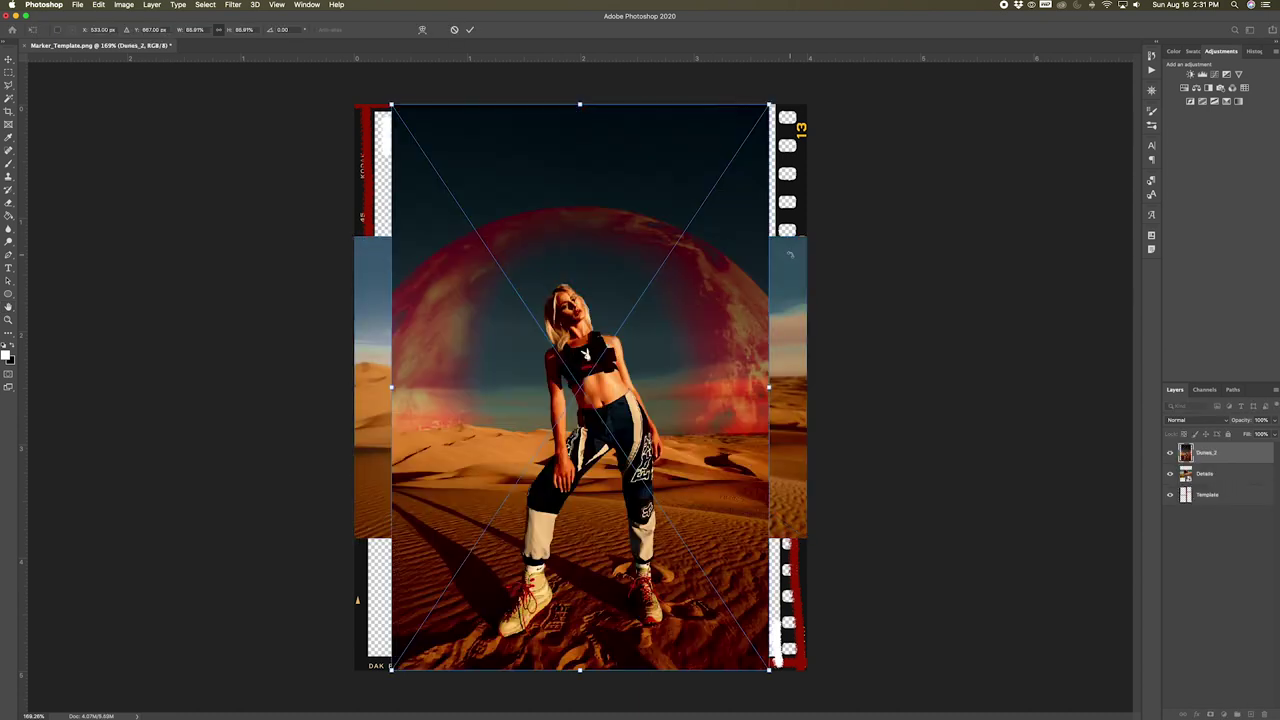
key(Return)
key(Return)
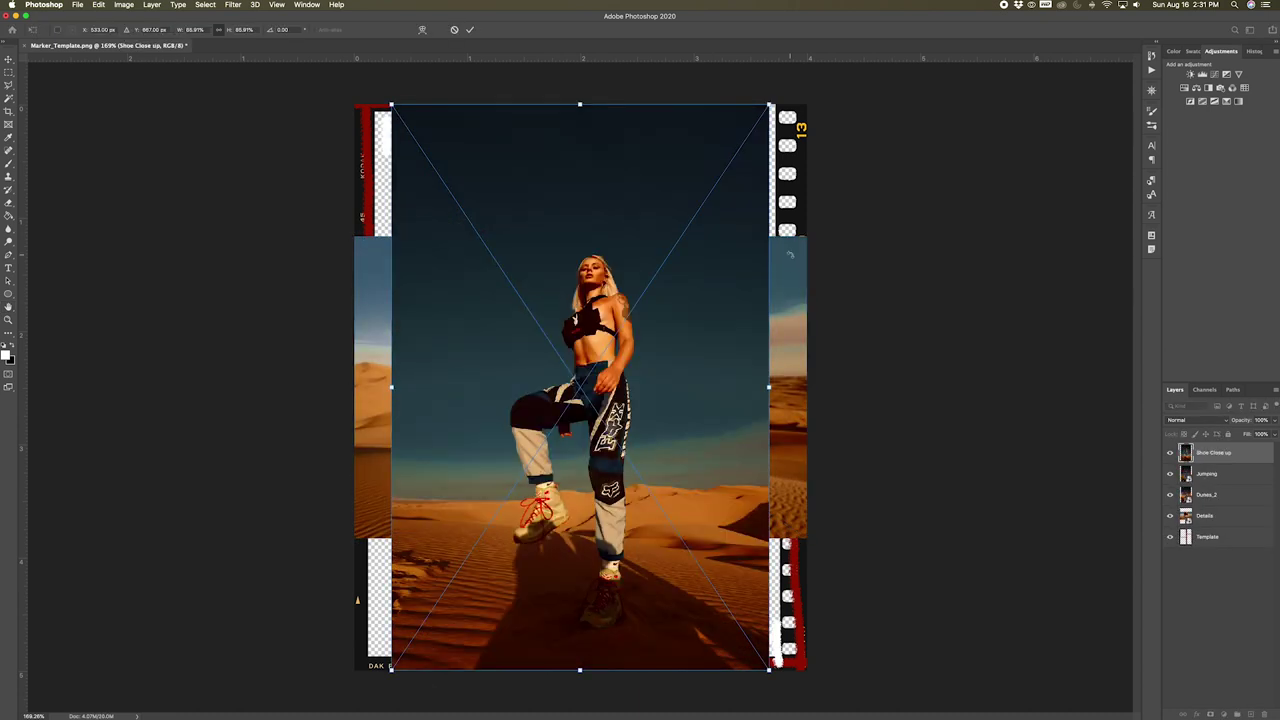
key(Return)
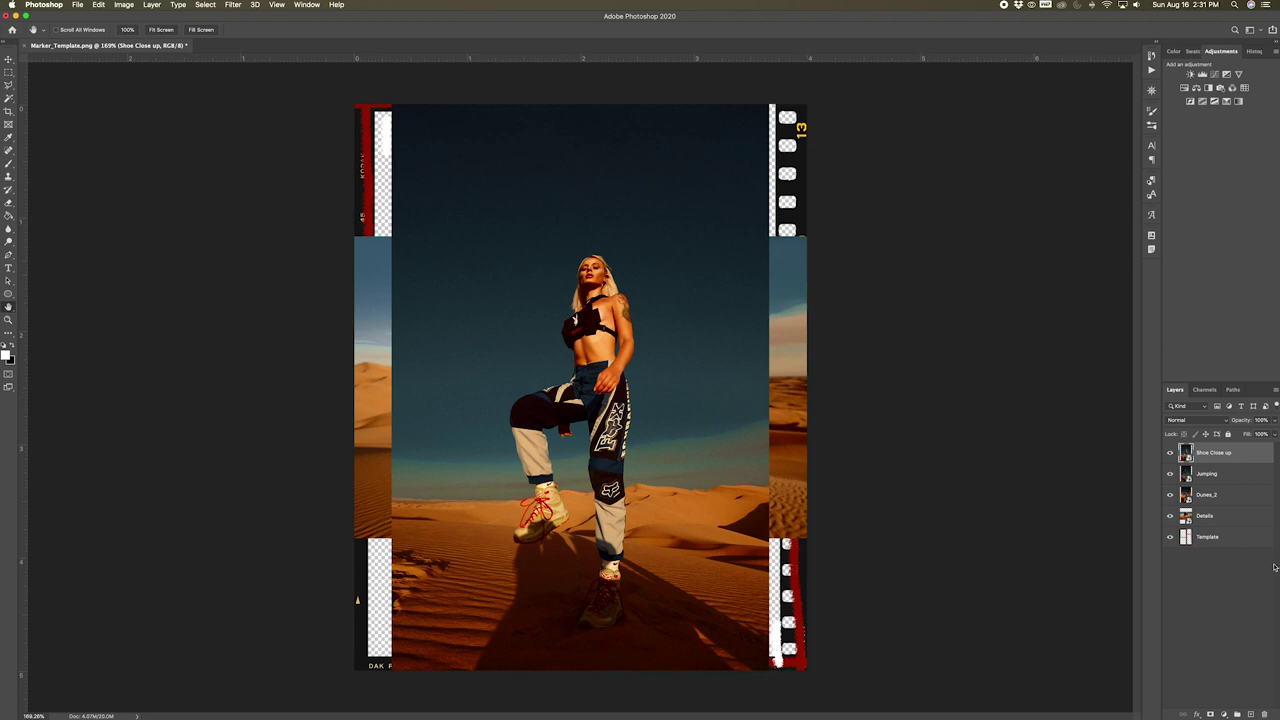
Arrange the four photo layers beneath the Template layer and select the Dunes_2 layer
shift+click(1224, 515)
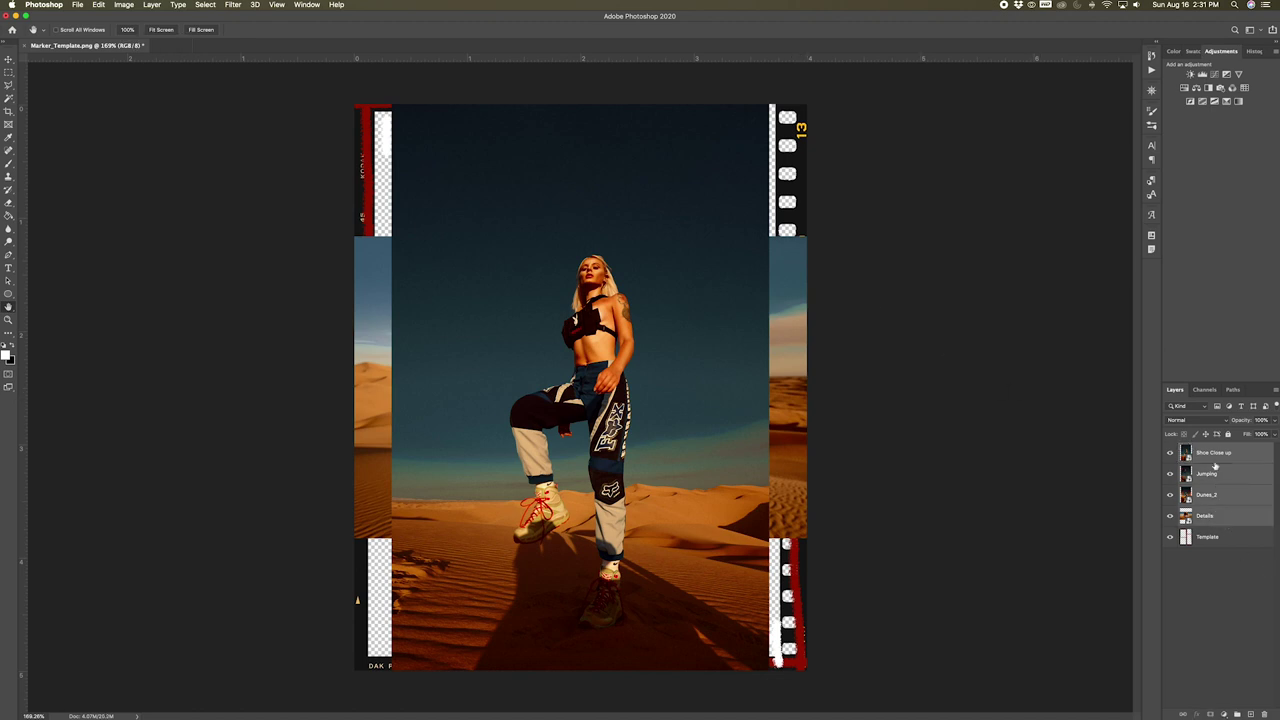
drag(1215, 467, 1214, 559)
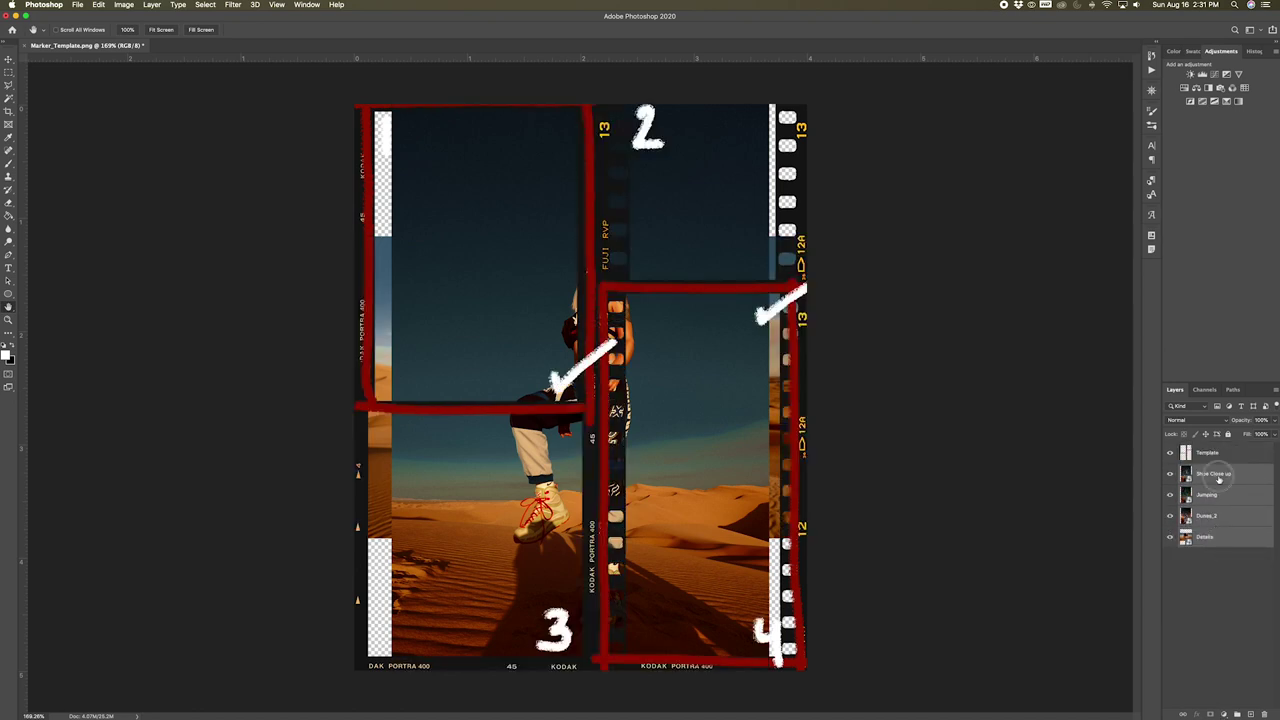
click(1218, 478)
click(1214, 520)
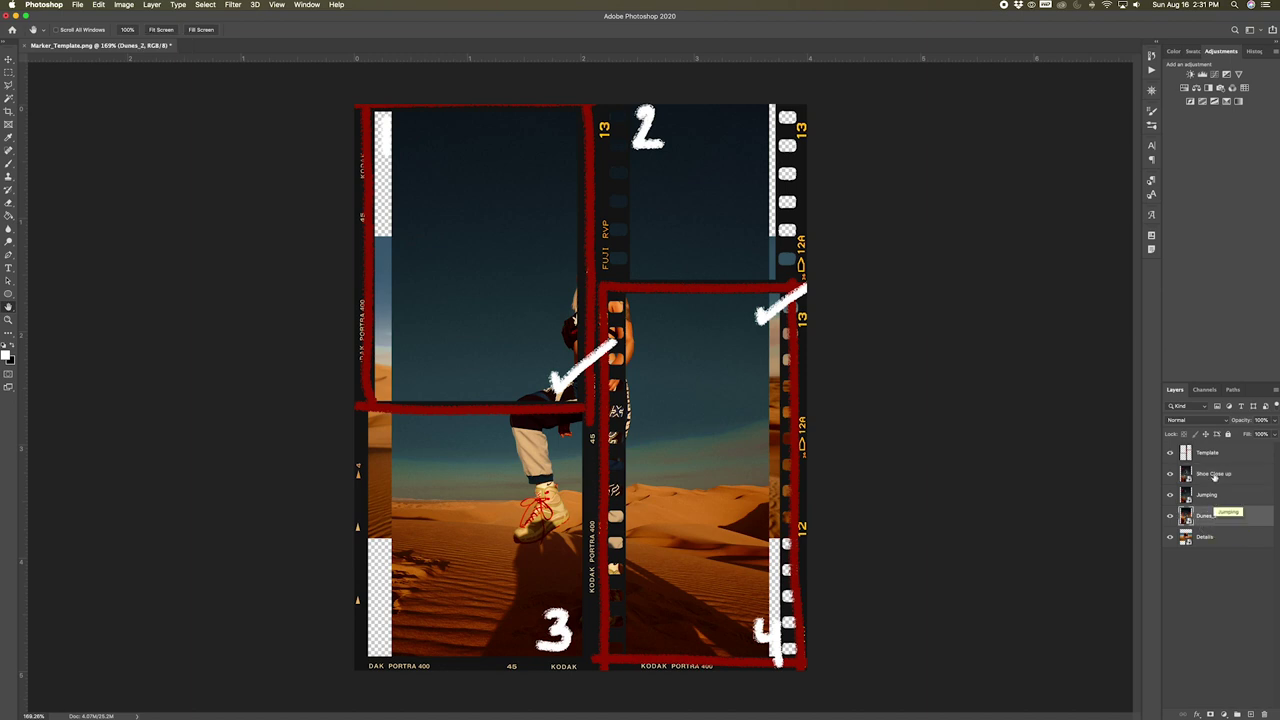
Move the Jumping and Dunes_2 layers below Details and hide the Shoe Close up, Details and Jumping layers
shift+click(1208, 494)
drag(1210, 498, 1211, 562)
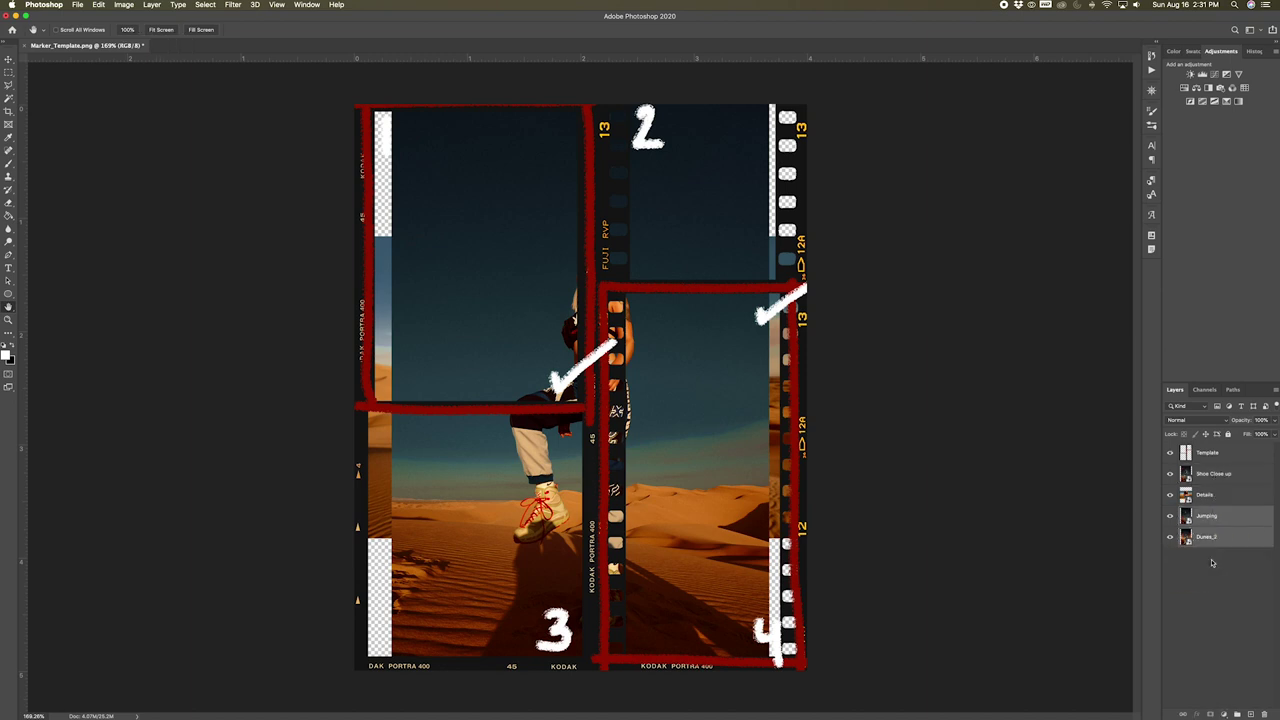
click(1171, 473)
click(1171, 494)
click(1171, 515)
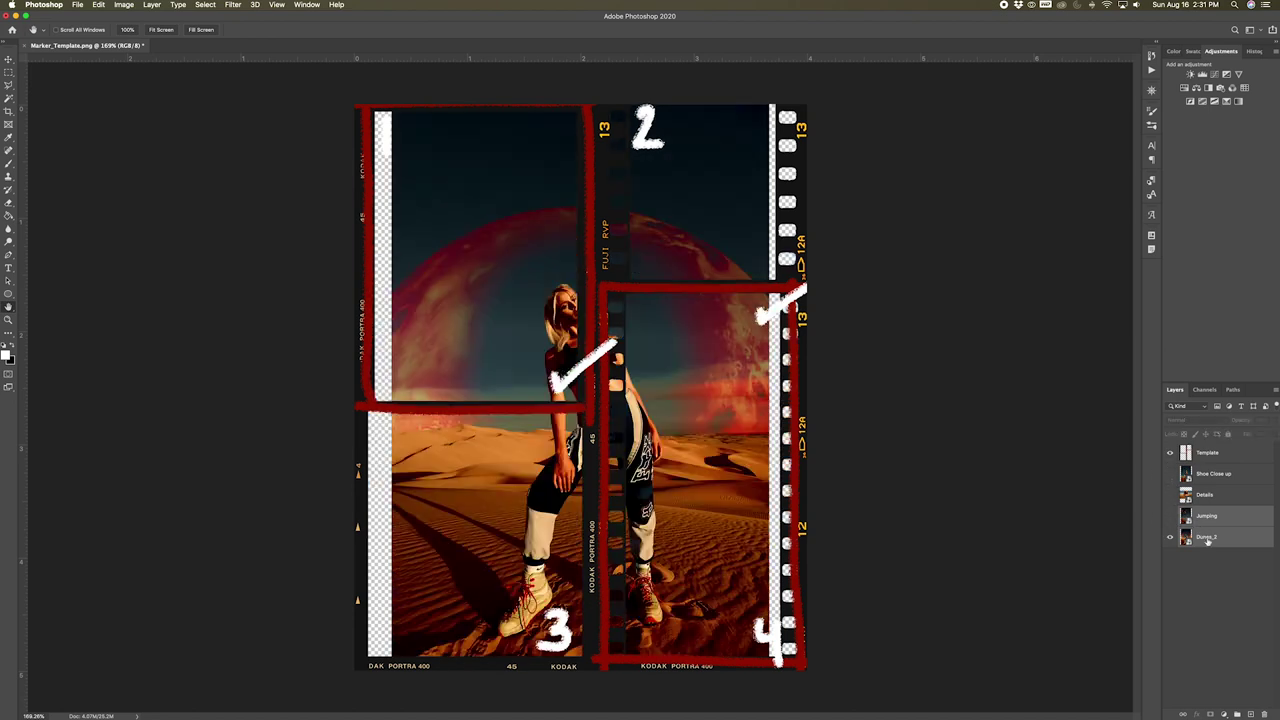
Scale the Dunes_2 photo down to roughly half size and position it inside frame 1
click(1219, 541)
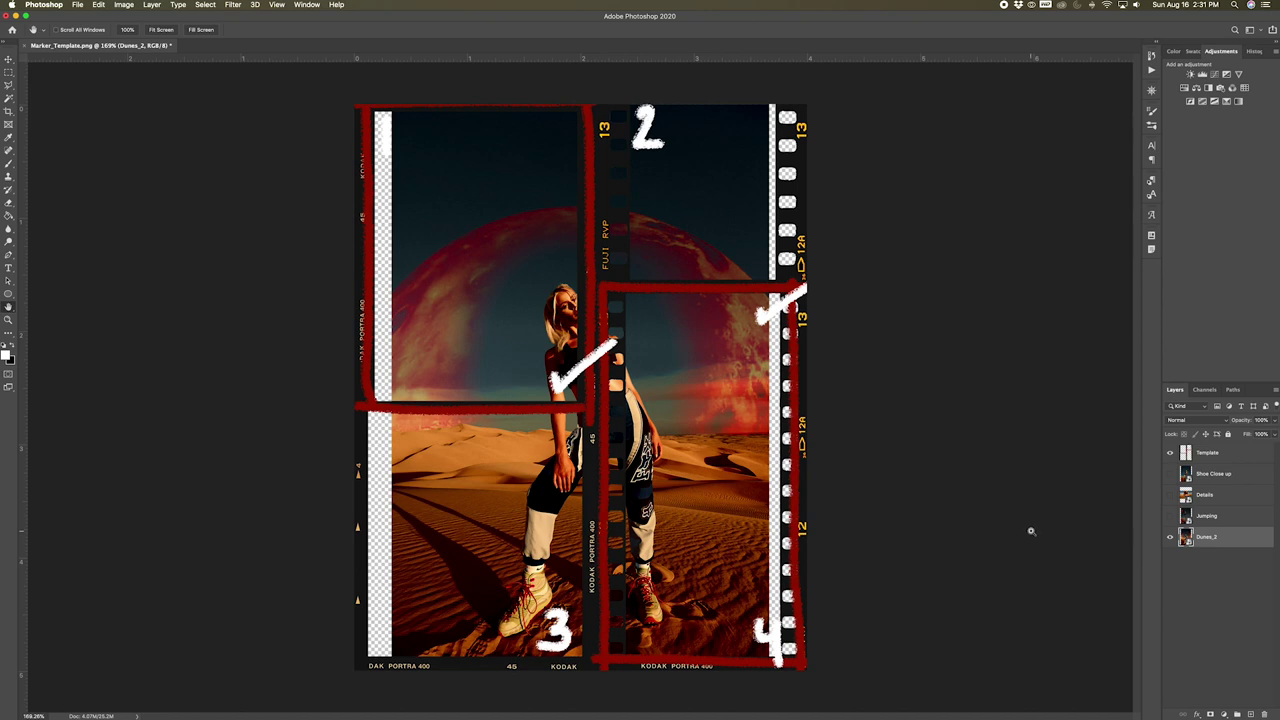
key(super+t)
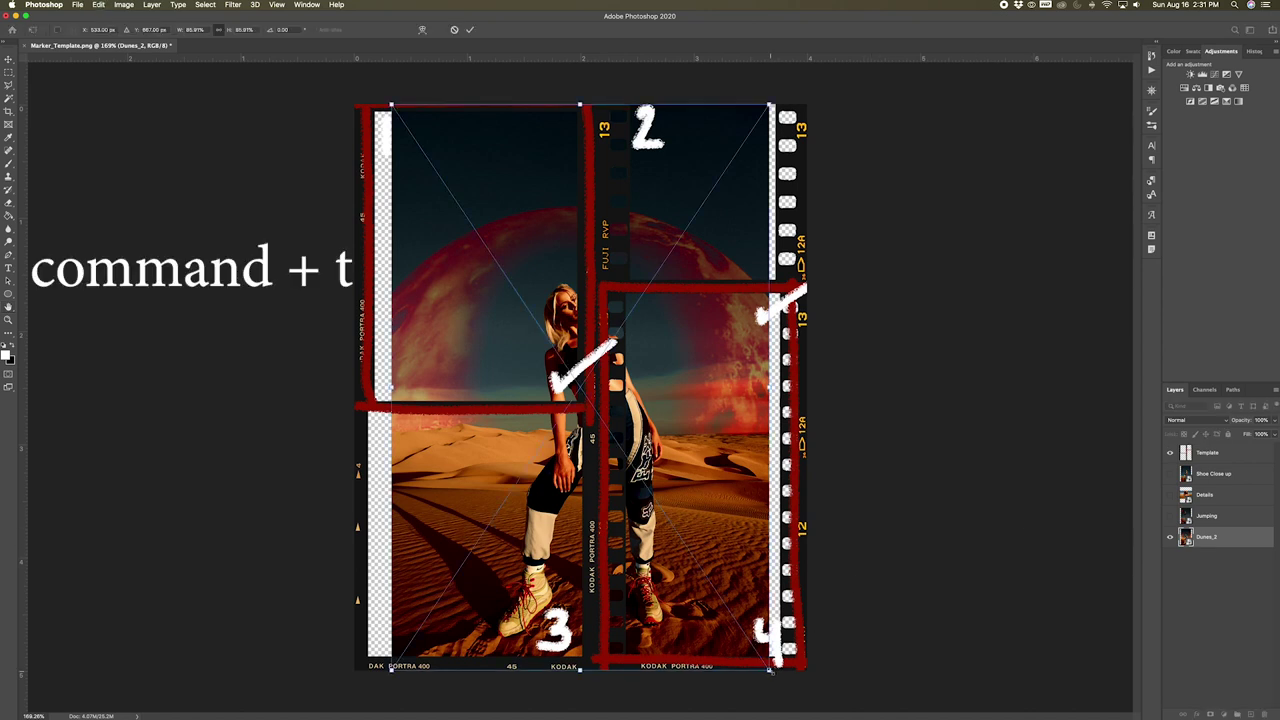
drag(770, 670, 590, 435)
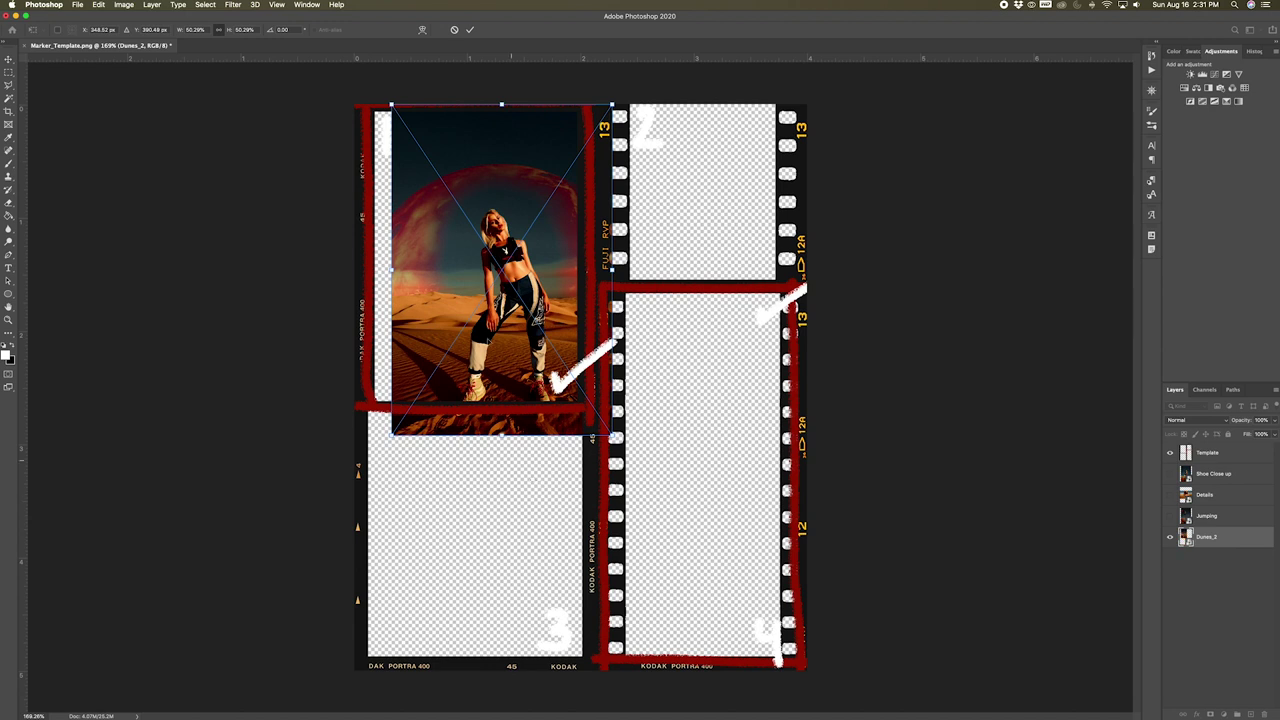
drag(499, 326, 472, 306)
drag(363, 85, 334, 67)
drag(491, 209, 494, 206)
key(Return)
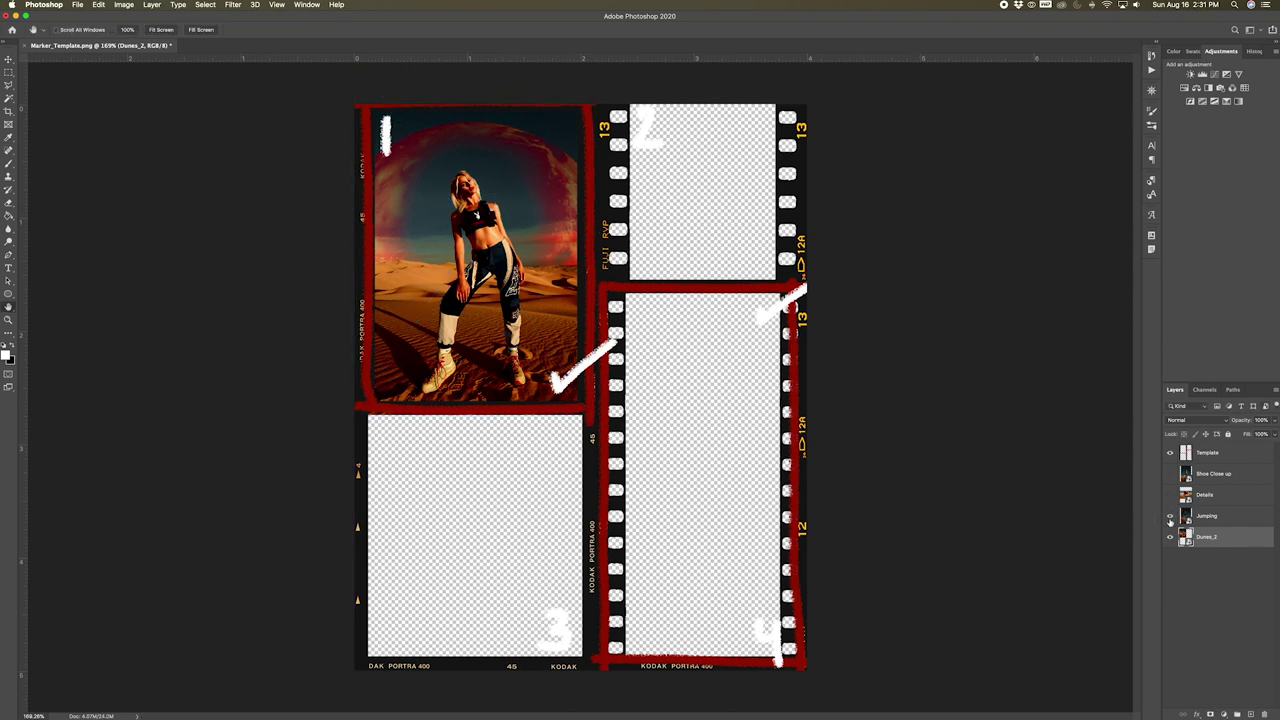
Show the Jumping layer, scale the photo to about 62% and position it to fill frame 4
click(1170, 516)
click(1240, 524)
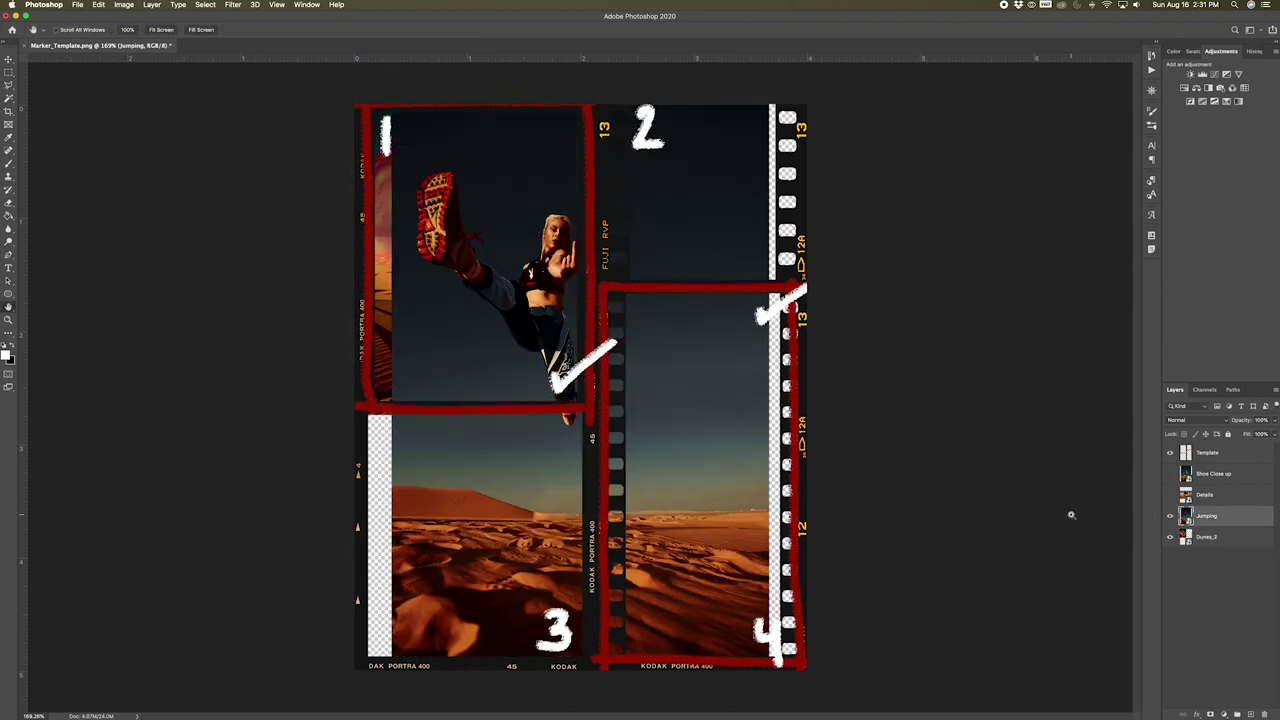
key(super+t)
drag(392, 670, 588, 555)
drag(650, 400, 721, 562)
drag(840, 266, 855, 248)
drag(747, 372, 749, 372)
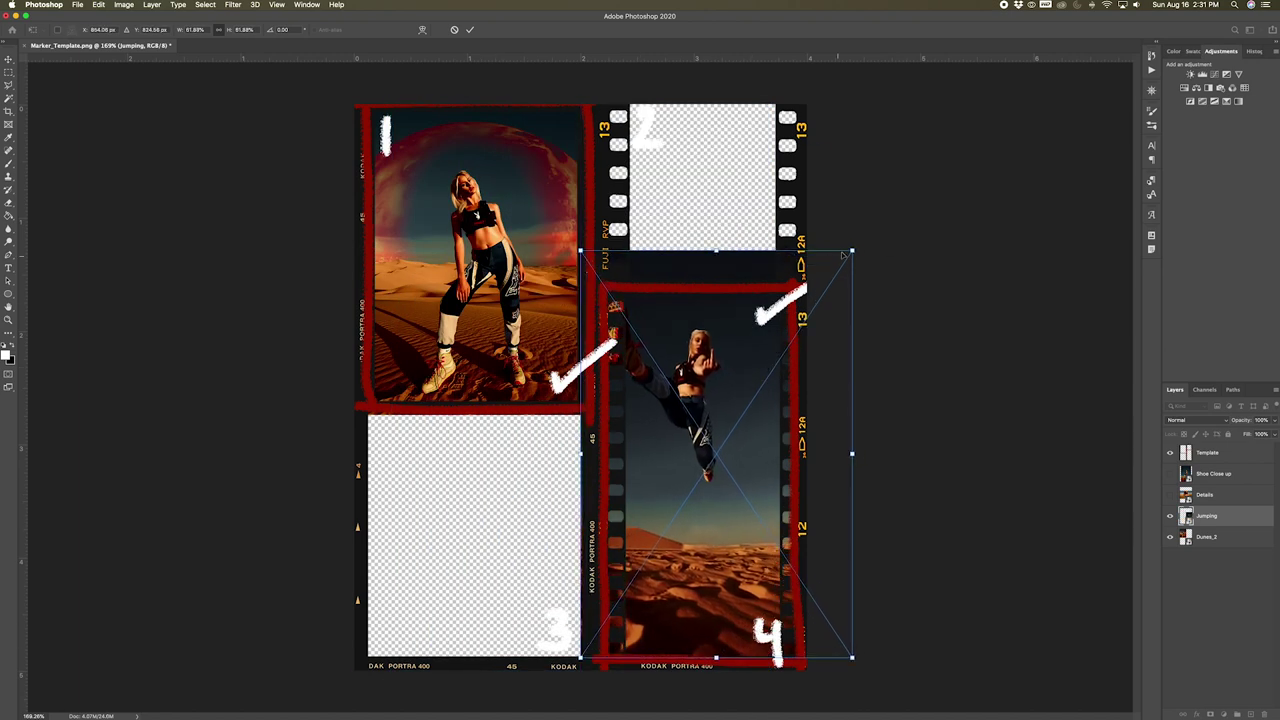
key(Return)
Toggle the Jumping layer's visibility to check where the photo overlaps frame 2
click(1170, 516)
click(1170, 516)
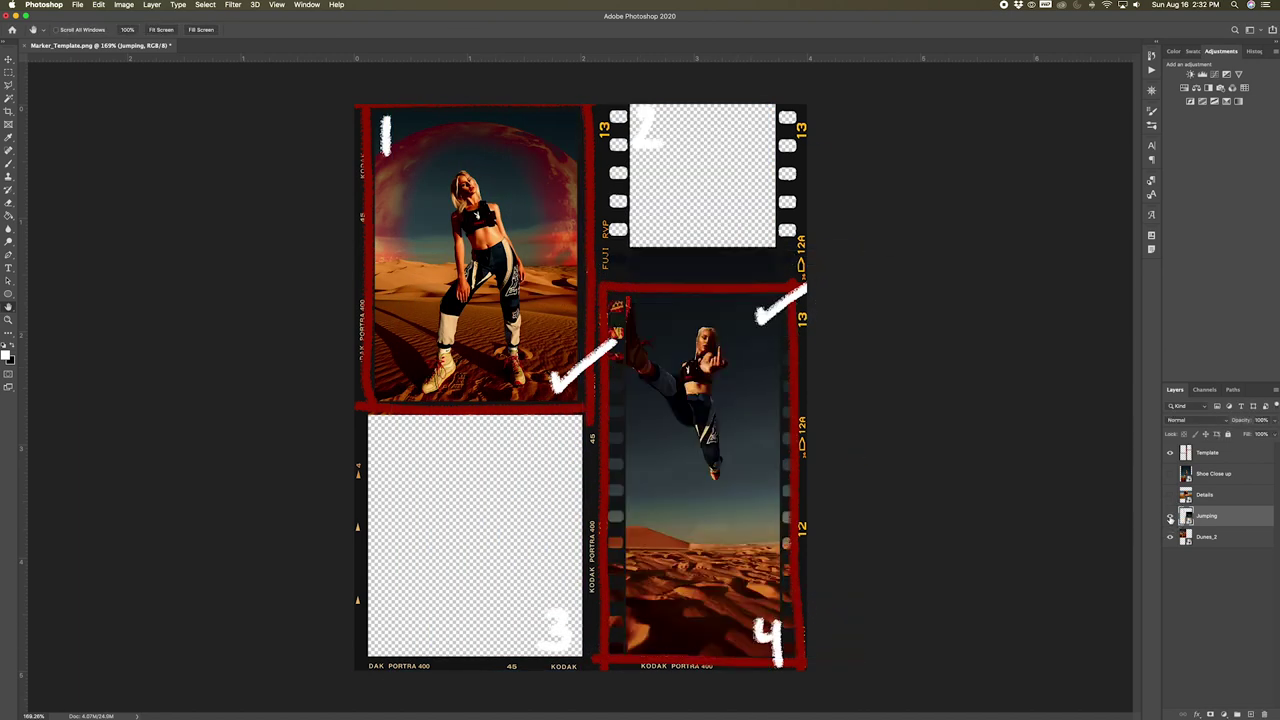
click(1170, 516)
click(1170, 516)
click(1170, 516)
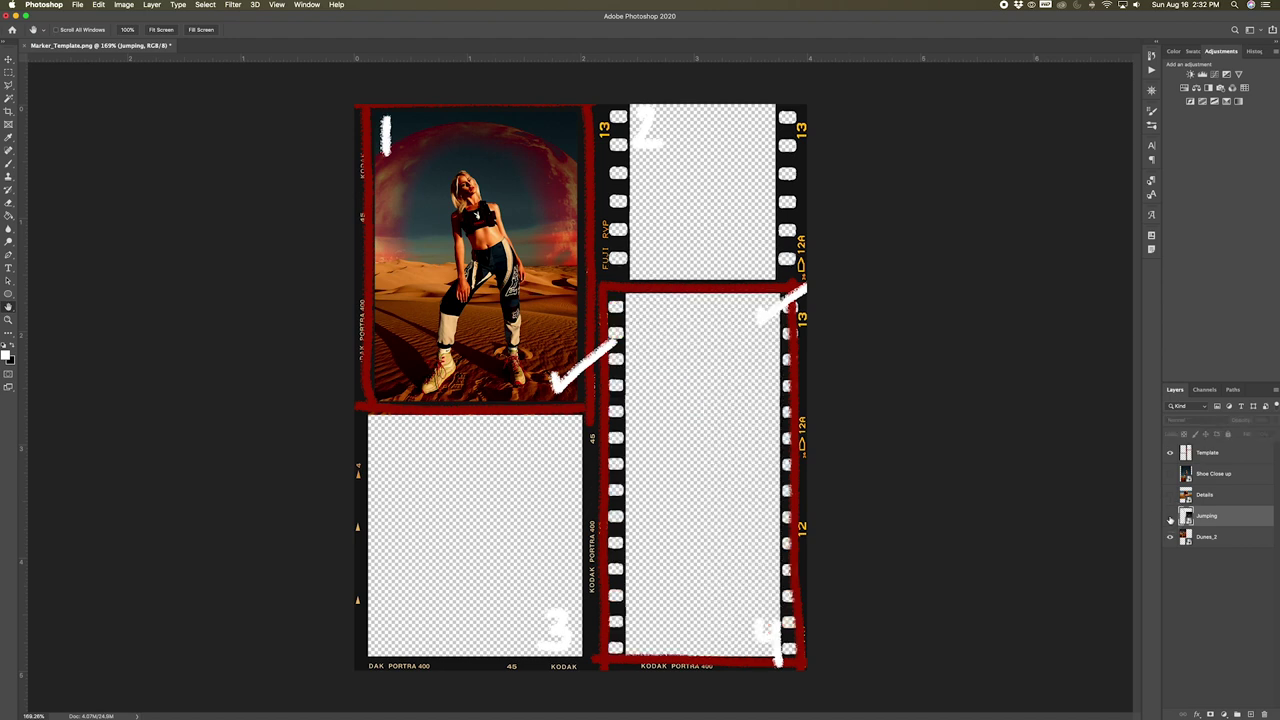
click(1170, 516)
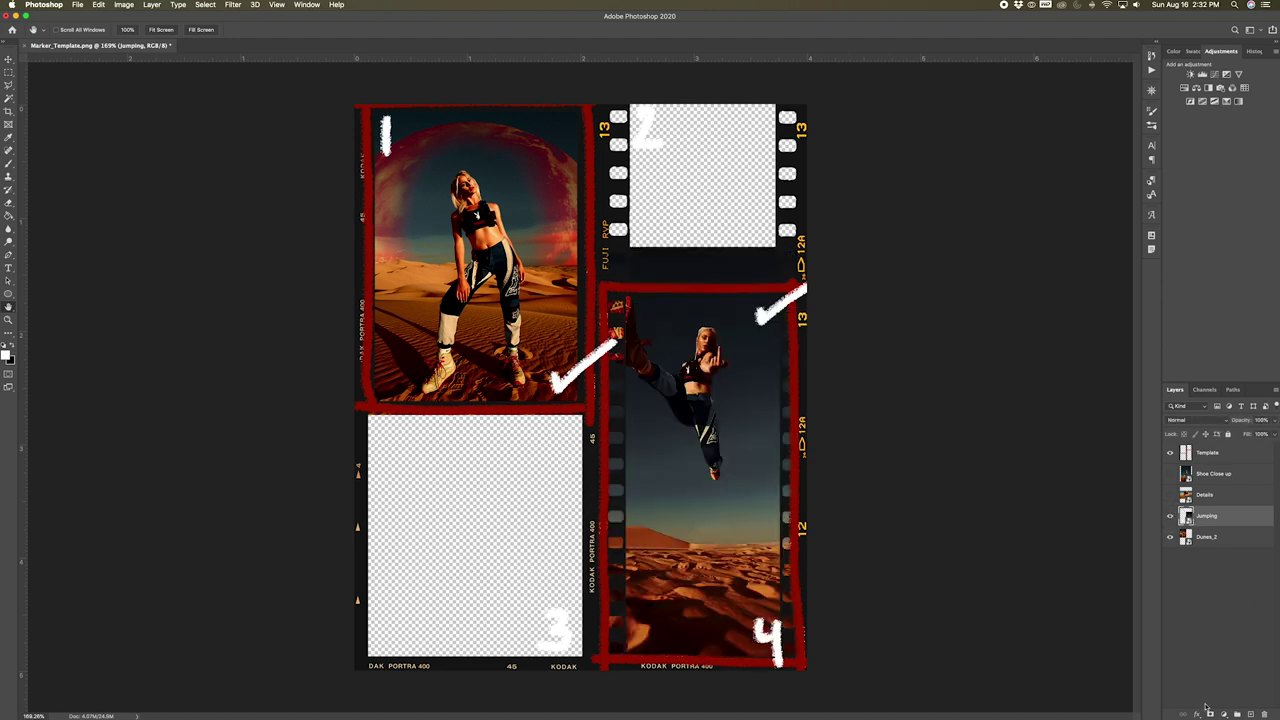
Add a layer mask to the Jumping layer and marquee-select the strip above frame 4 where the photo spills into frame 2
click(1210, 713)
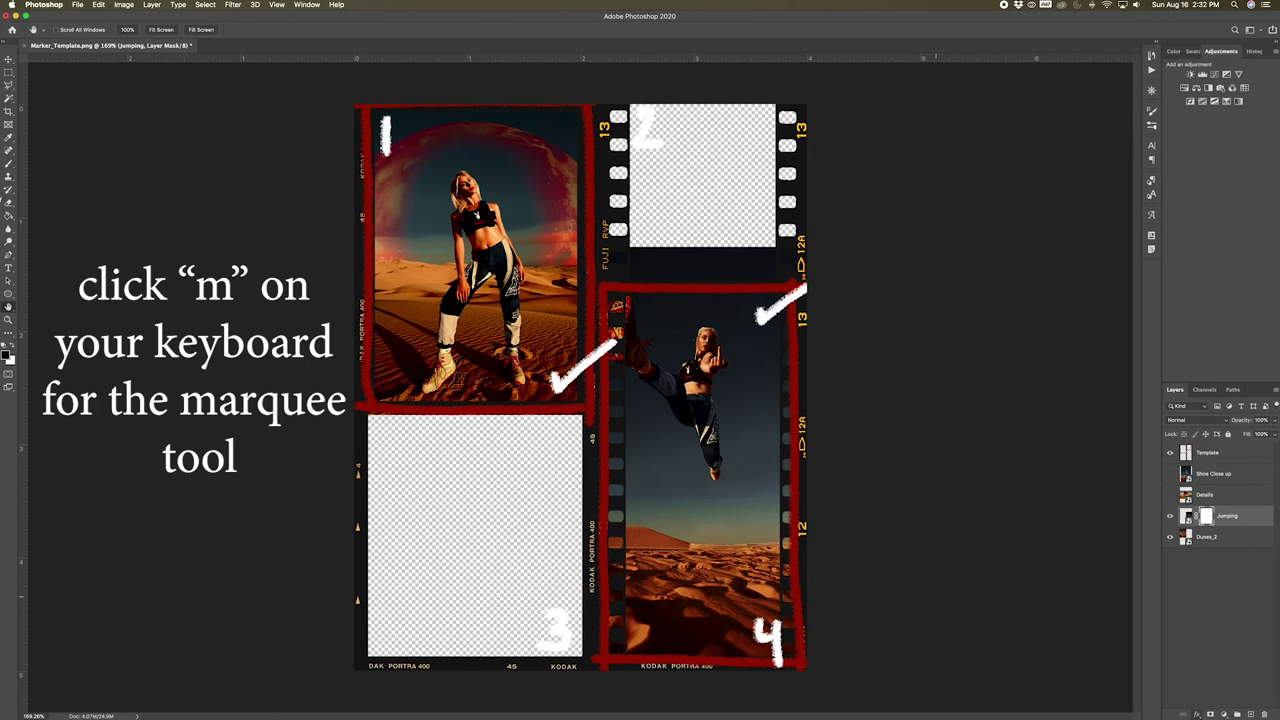
key(m)
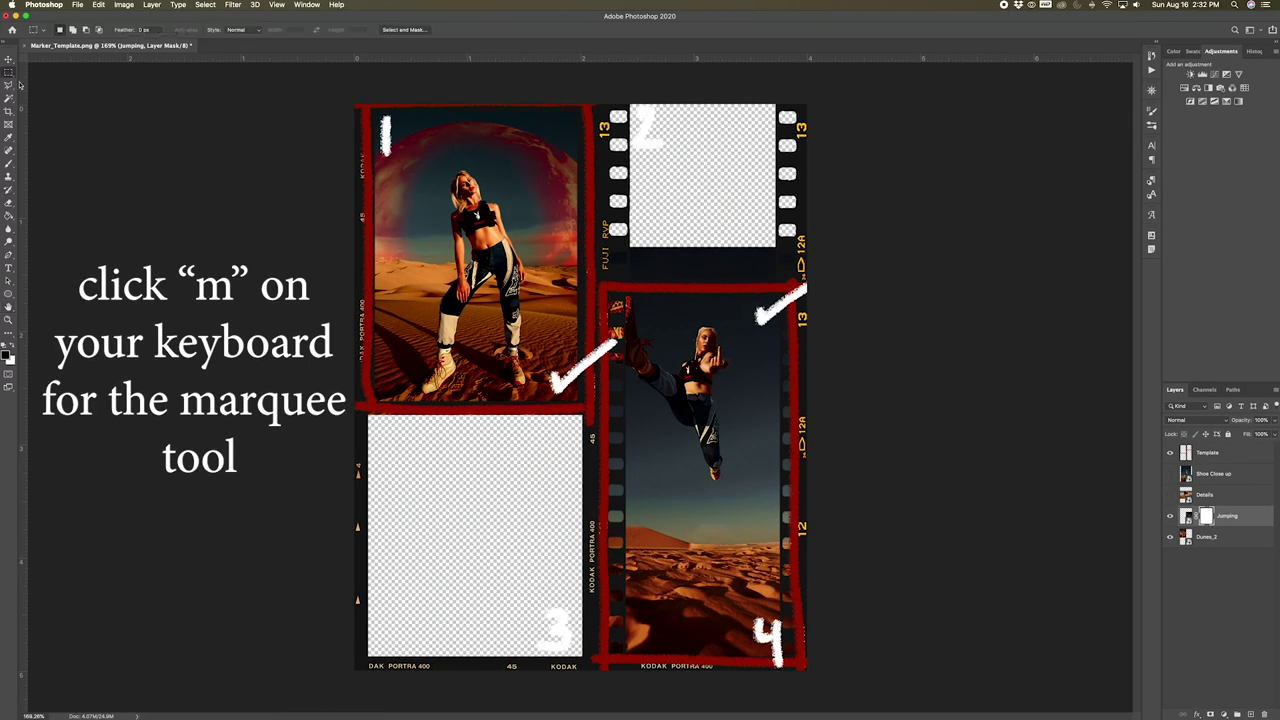
drag(601, 289, 834, 242)
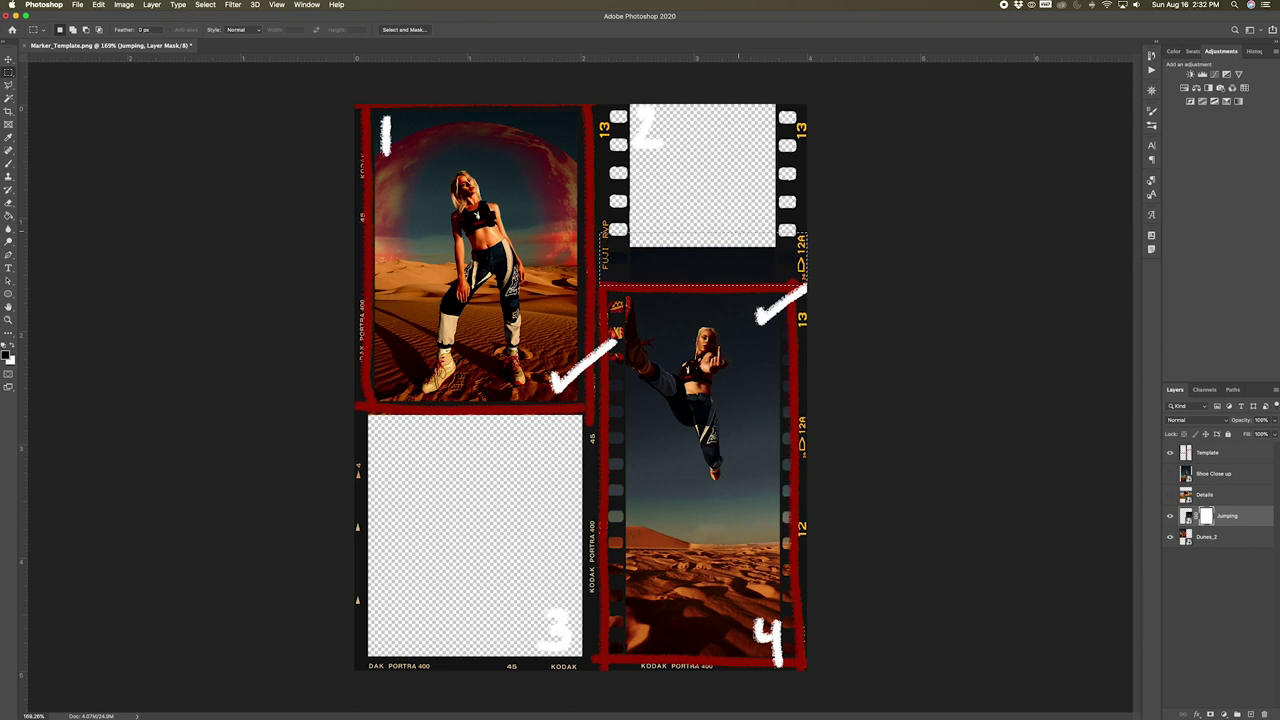
With a Hard Round brush enlarged to 250 px, paint the selected strip black on the Jumping mask and deselect
key(b)
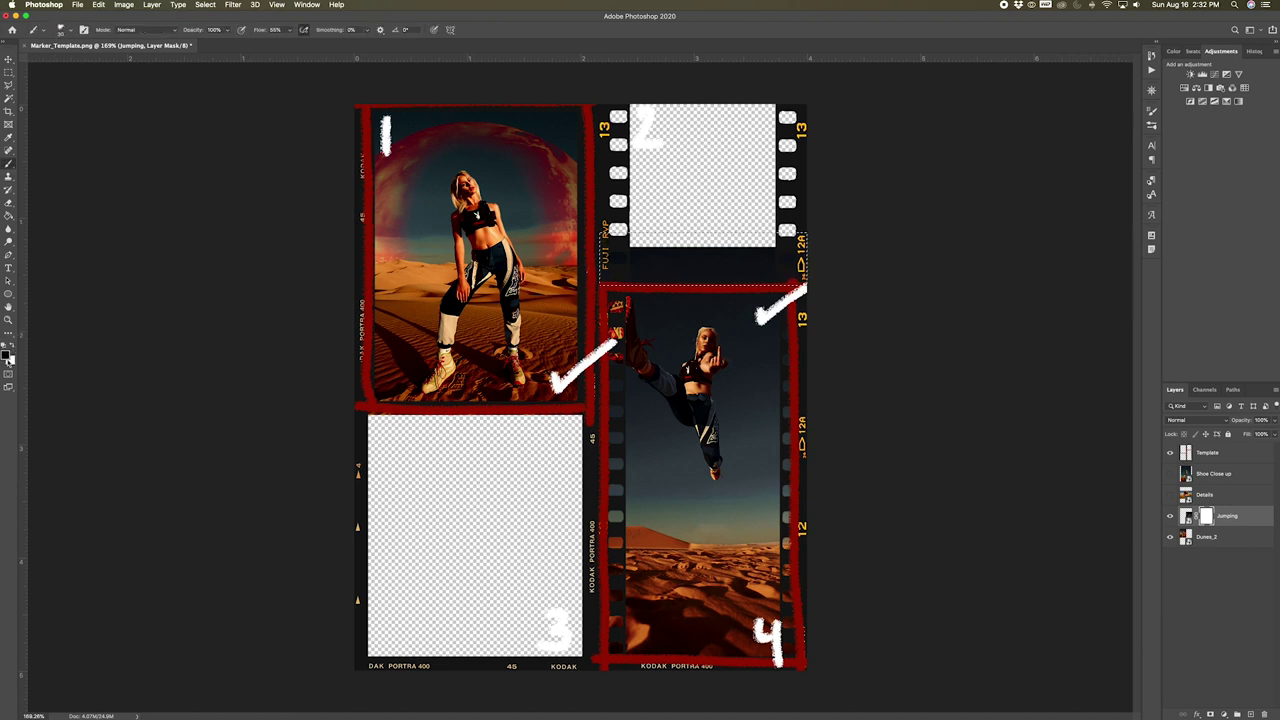
click(70, 30)
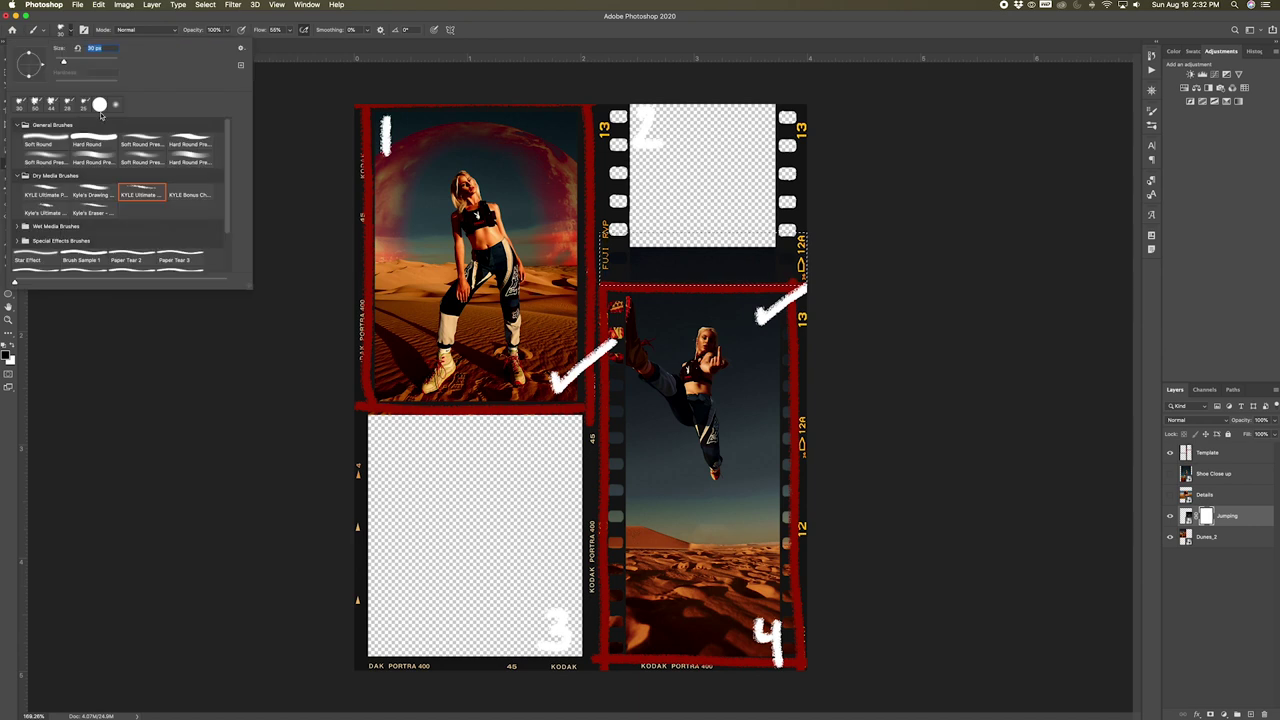
double_click(101, 138)
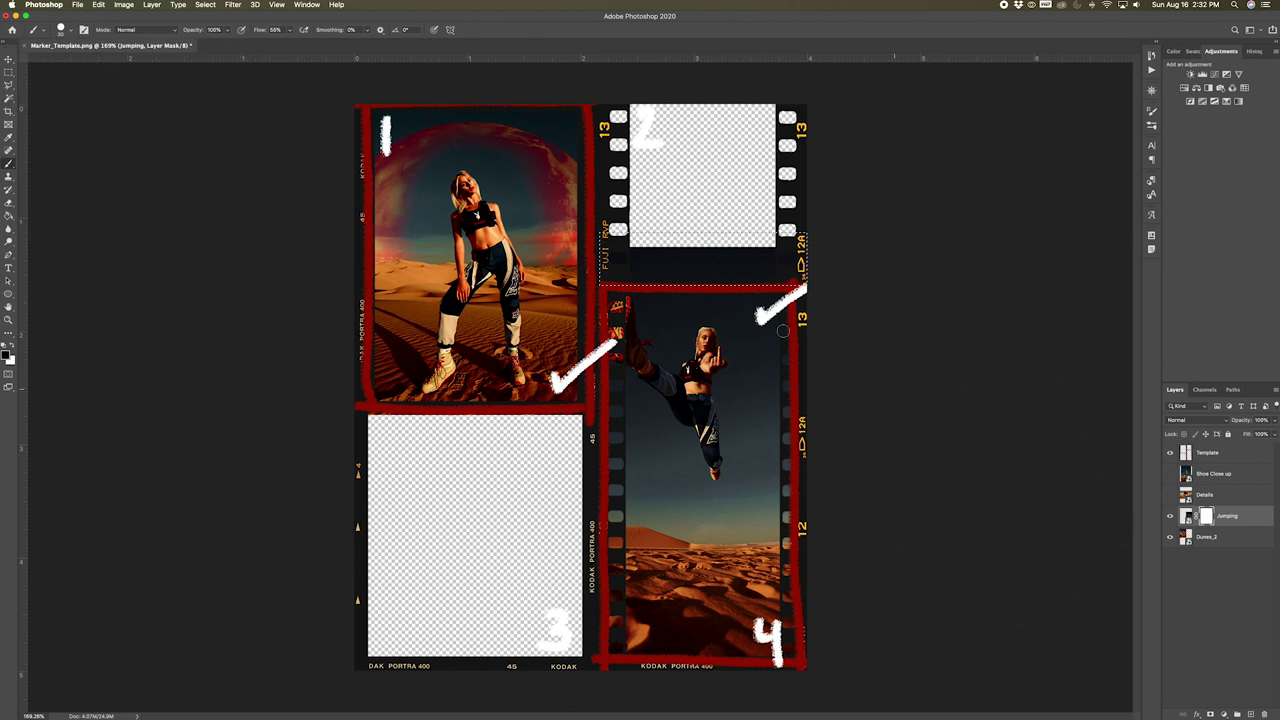
key(bracketright)
key(bracketright)
key(bracketright)
key(bracketright)
key(bracketright)
key(bracketright)
key(bracketright)
key(bracketright)
key(bracketright)
key(bracketright)
key(bracketright)
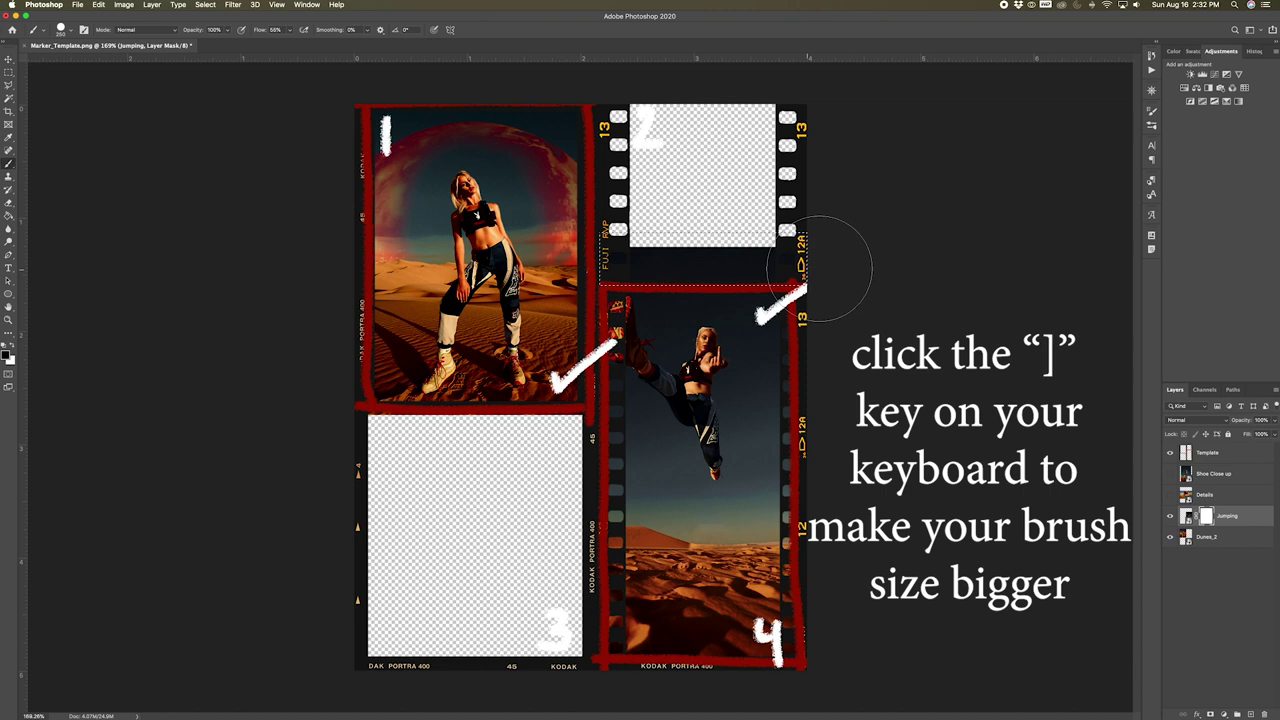
mouse_move(819, 269)
mouse_down()
mouse_move(343, 271)
mouse_move(478, 251)
mouse_move(1090, 269)
mouse_up()
key(super+d)
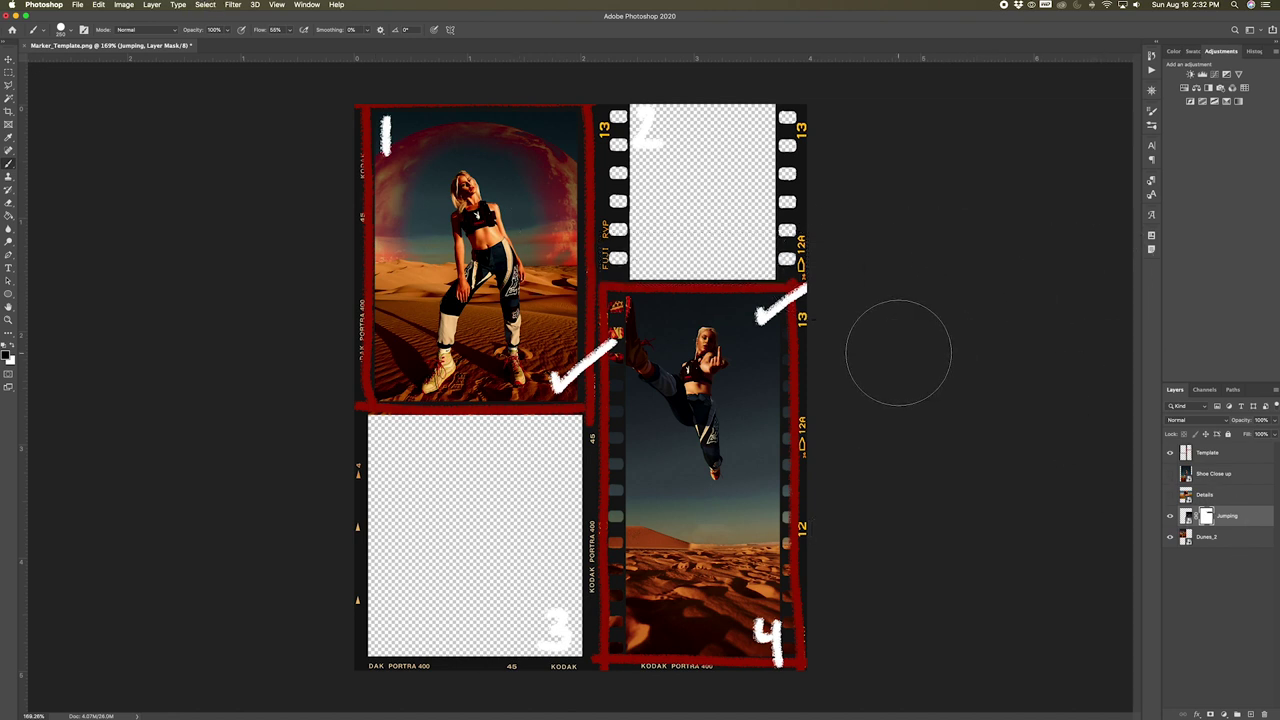
Show the Details layer, scale the photo down and position the torso shot inside frame 3
key(v)
click(1204, 495)
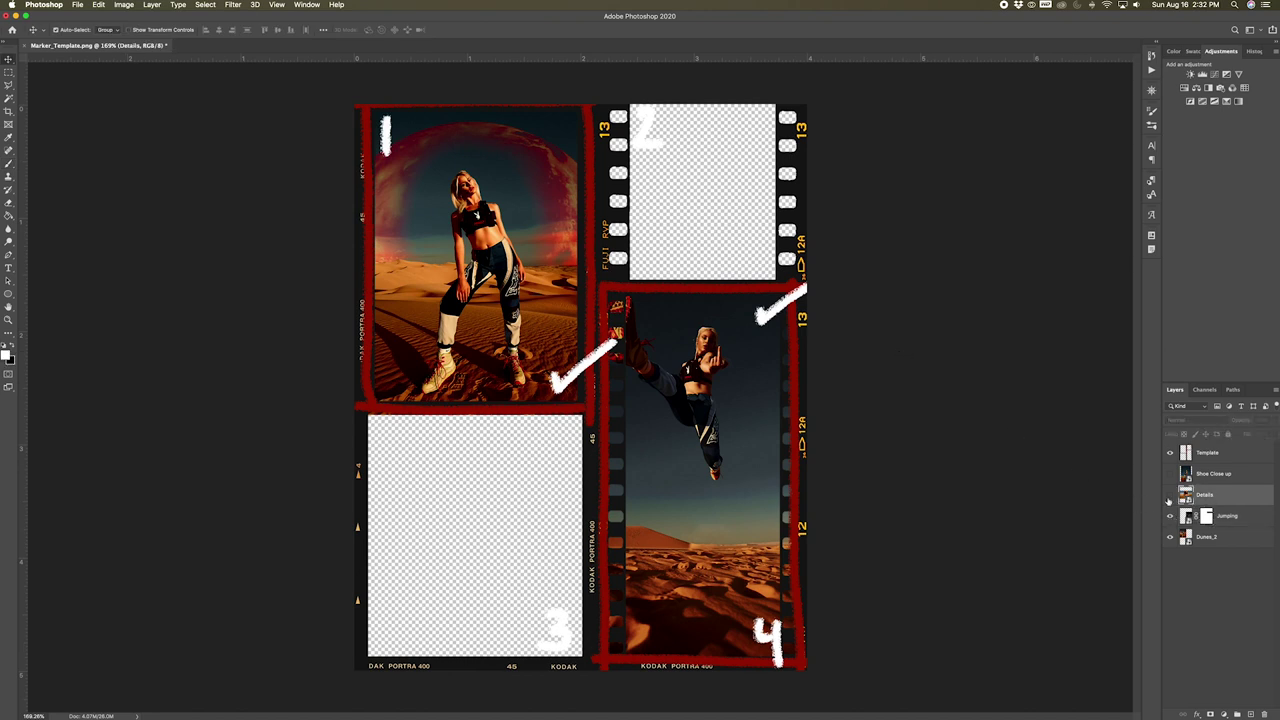
click(1170, 495)
key(super+t)
drag(660, 330, 552, 469)
drag(700, 374, 681, 387)
drag(610, 425, 612, 419)
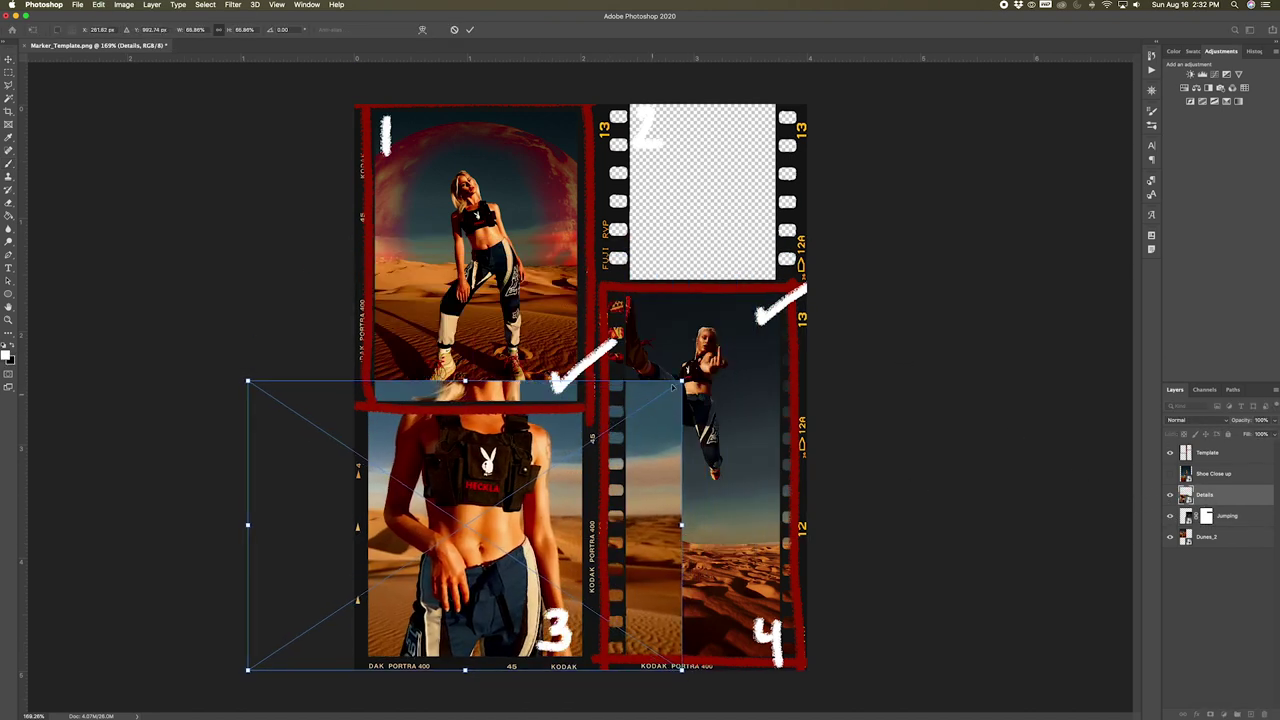
drag(682, 380, 666, 391)
drag(552, 423, 561, 428)
key(Return)
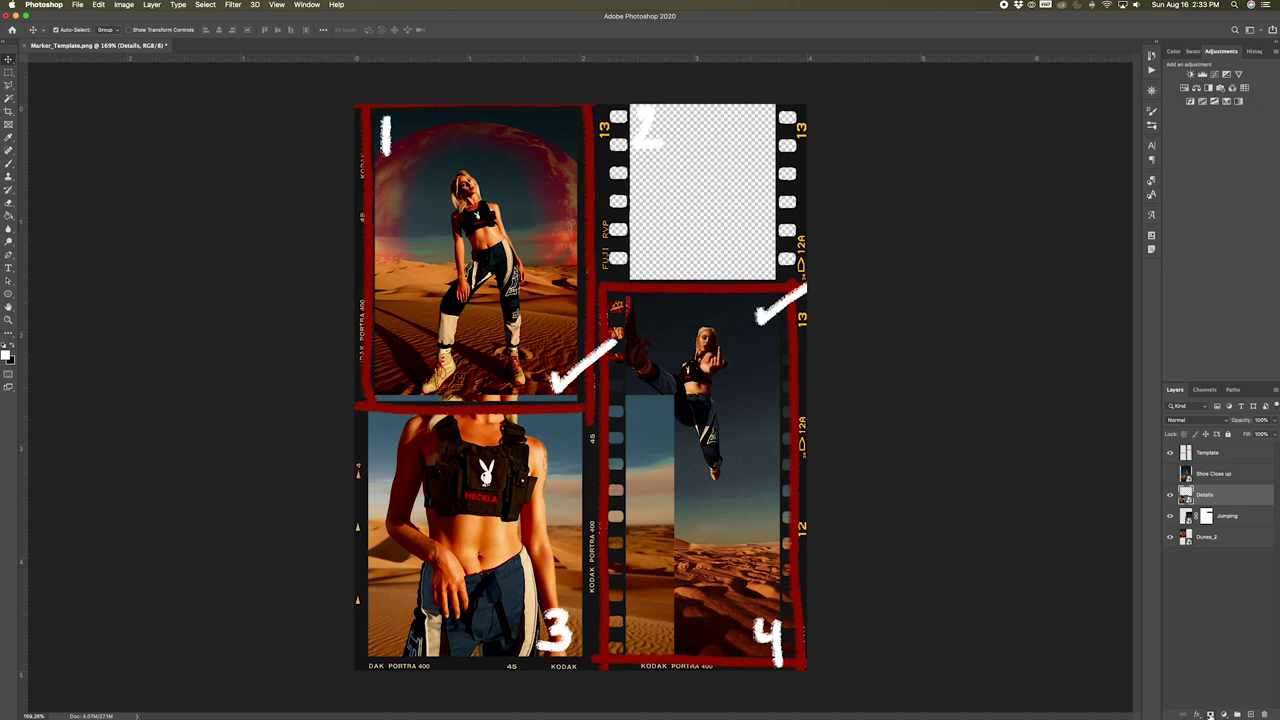
Add a layer mask to Details and brush out the areas spilling into frames 4 and 1, using a marquee selection
click(1210, 714)
key(m)
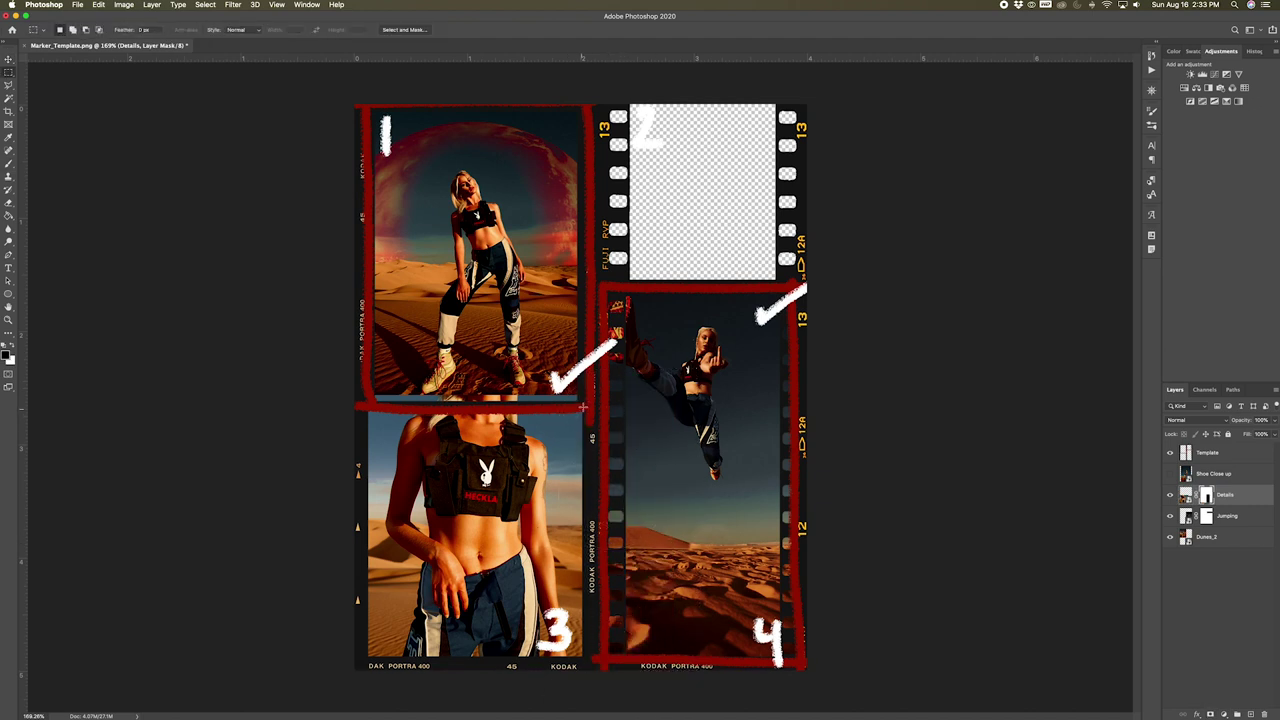
drag(583, 407, 305, 383)
key(b)
key(super+d)
Show the Shoe Close up layer, move it over frame 2 and scale it down to fit that frame
click(1213, 474)
click(1170, 474)
drag(643, 473, 806, 163)
key(super+t)
drag(803, 427, 739, 330)
drag(684, 283, 688, 289)
key(Return)
Add a layer mask to Shoe Close up and brush out the marquee-selected strip overlapping the upper part of frame 4
key(z)
click(684, 298)
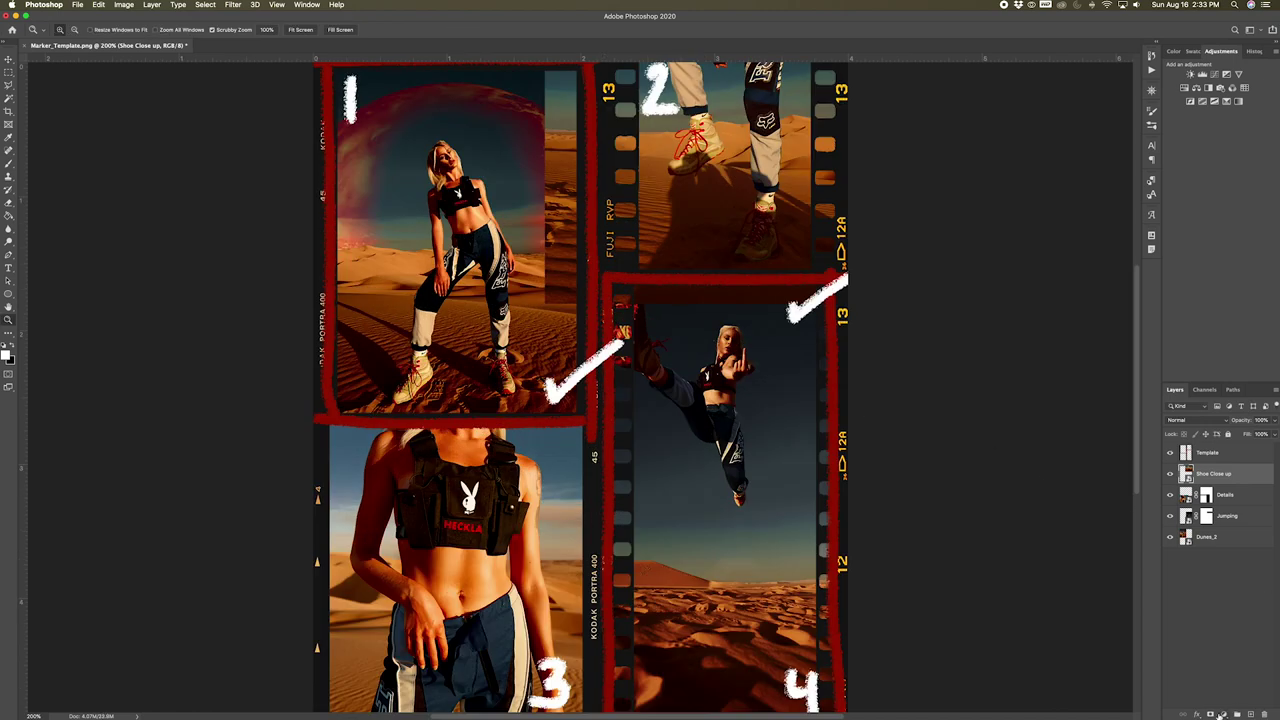
click(1219, 714)
key(m)
drag(520, 274, 1088, 363)
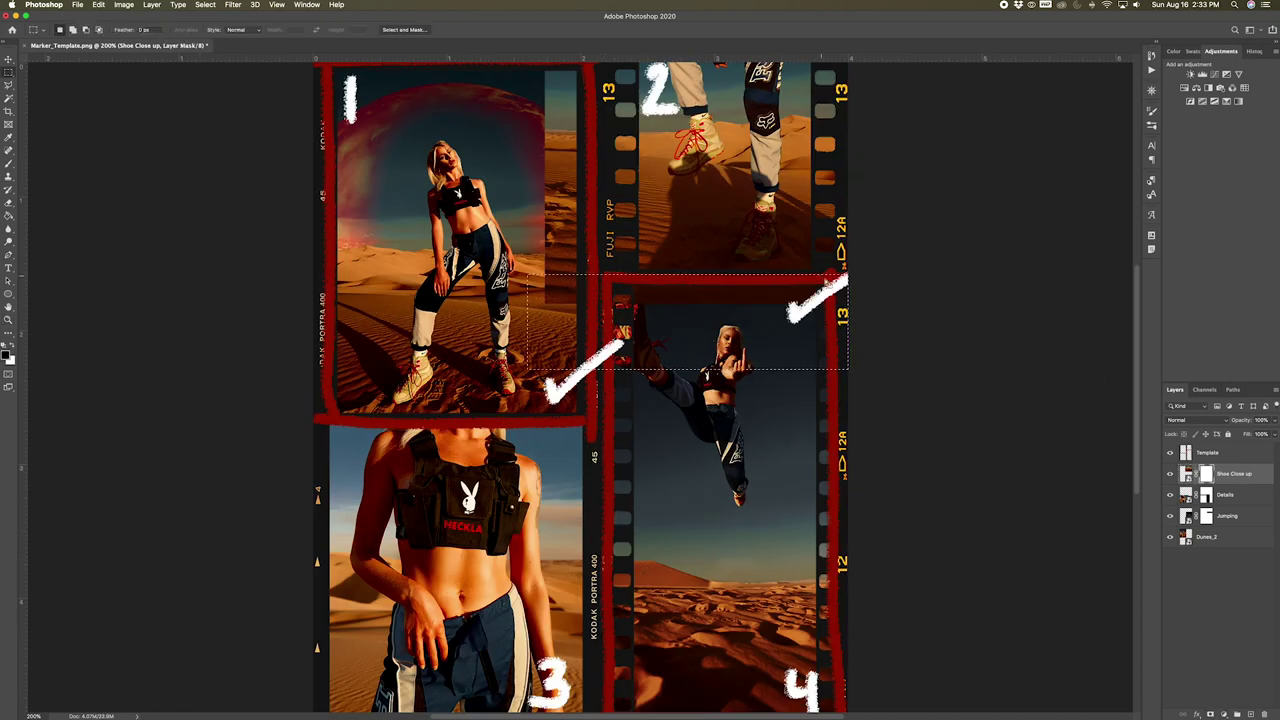
key(b)
key(ctrl+d)
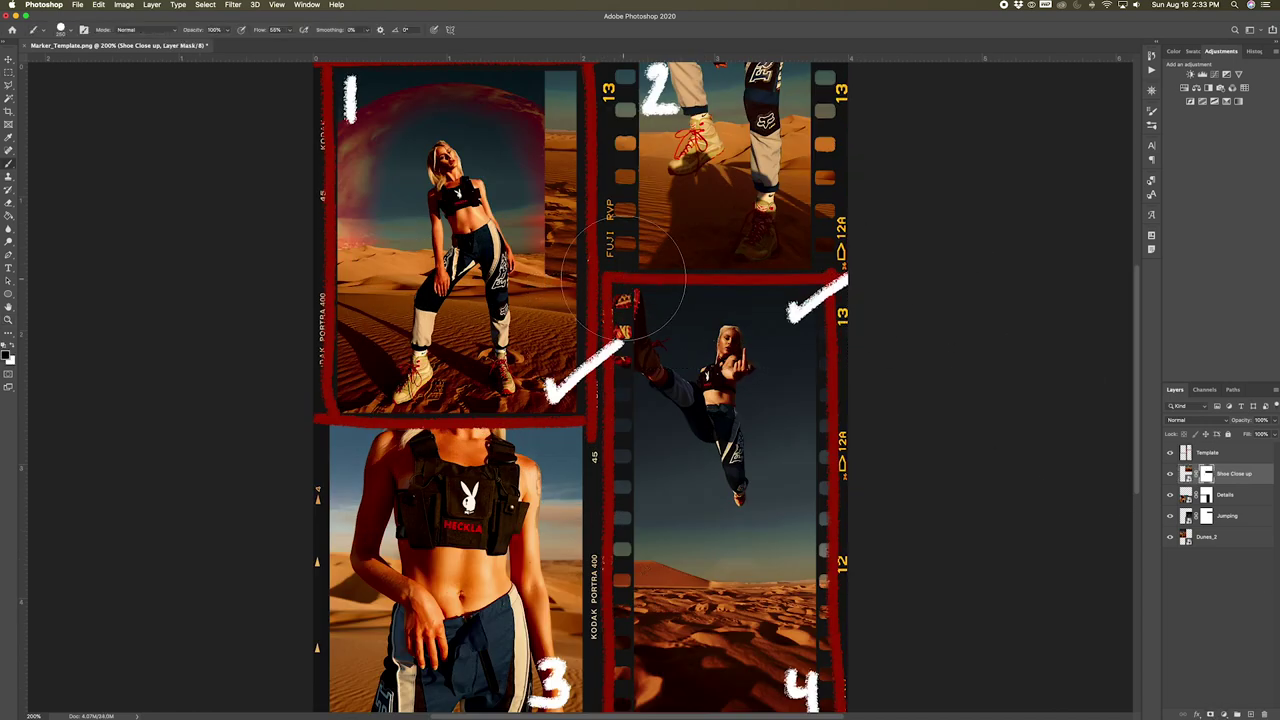
Marquee-select the Shoe Close up overlap on frame 1, brush it out on the mask, deselect and view the collage in full-screen mode
key(m)
mouse_move(594, 279)
mouse_down()
mouse_move(540, 8)
mouse_move(496, 20)
mouse_move(494, 44)
mouse_up()
key(b)
drag(578, 426, 579, 230)
key(super+d)
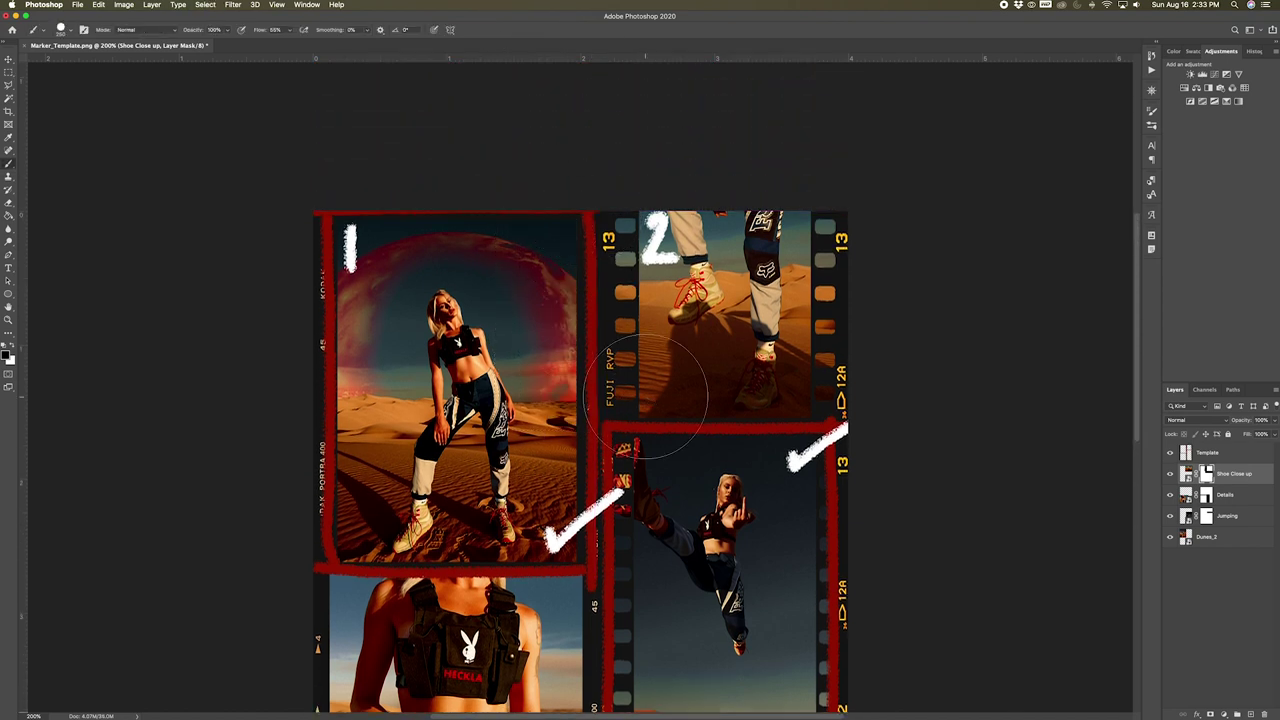
mouse_move(648, 396)
mouse_down()
mouse_move(614, 395)
mouse_move(838, 402)
mouse_up()
key(f)
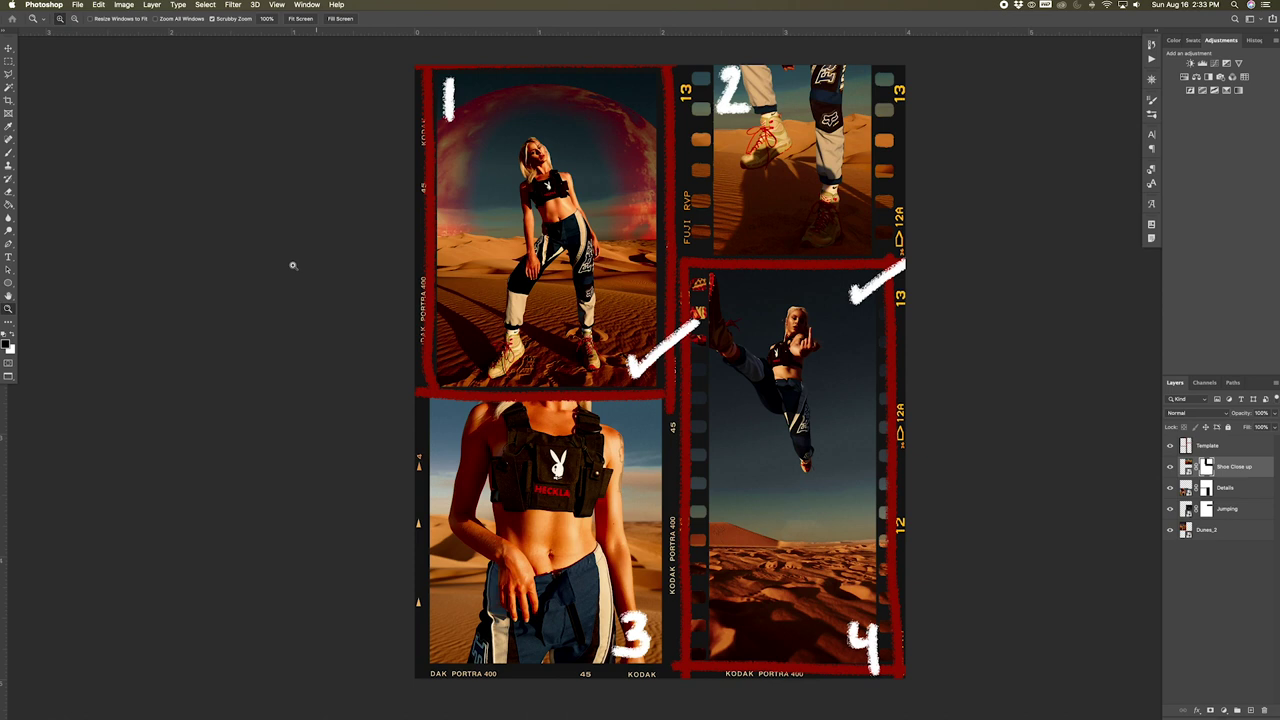
Save the collage to the Desktop as a Marker_Template JPEG with Maximum quality 12 and the Baseline ("Standard") format
click(84, 6)
click(110, 118)
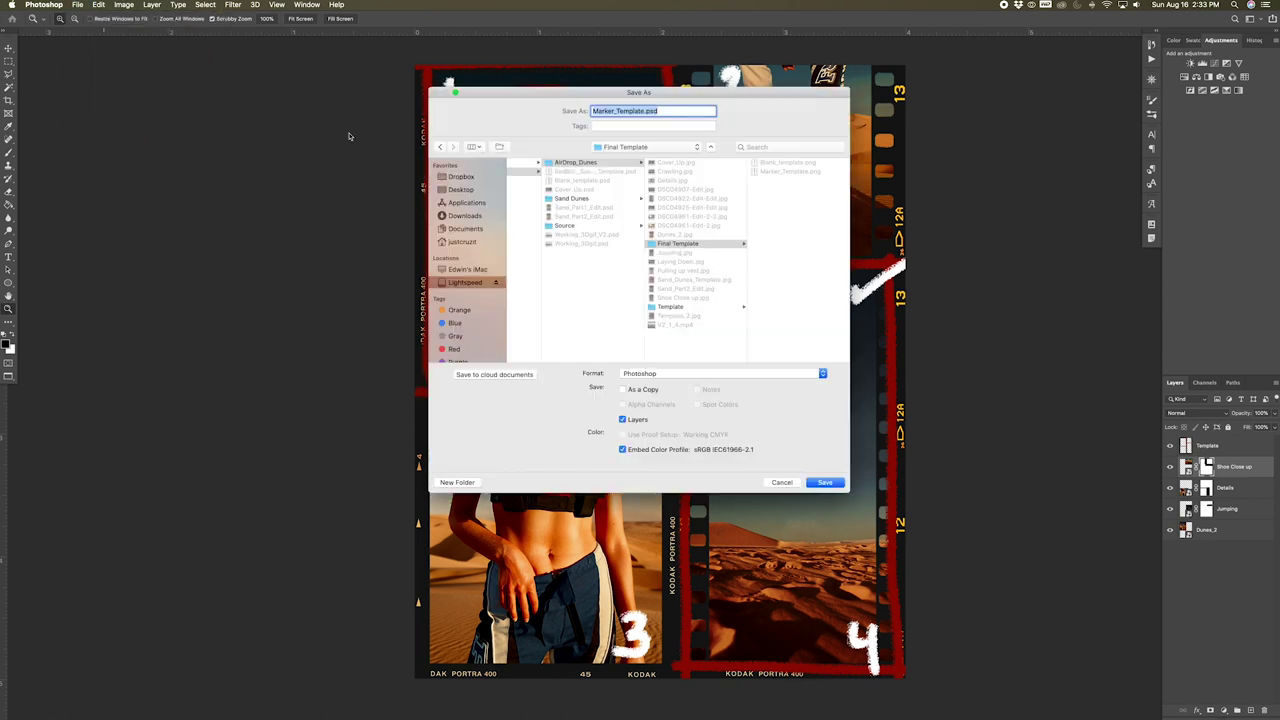
click(460, 190)
click(690, 373)
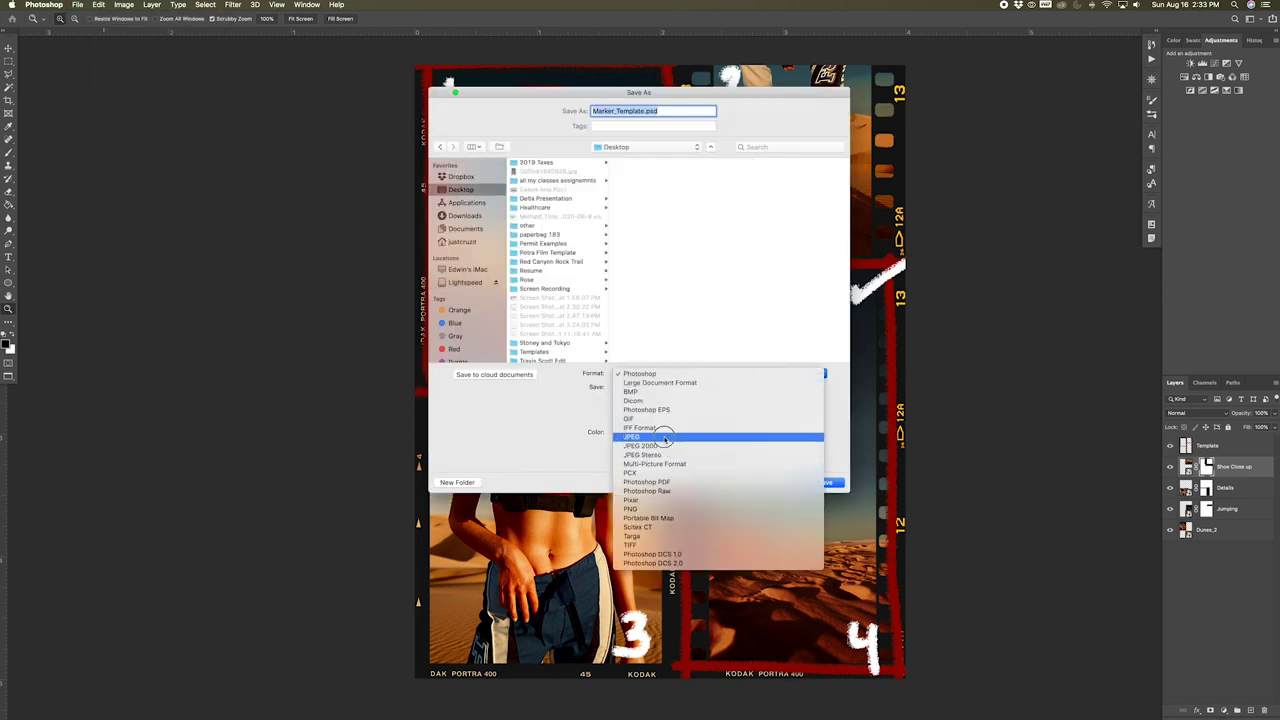
click(685, 432)
click(824, 482)
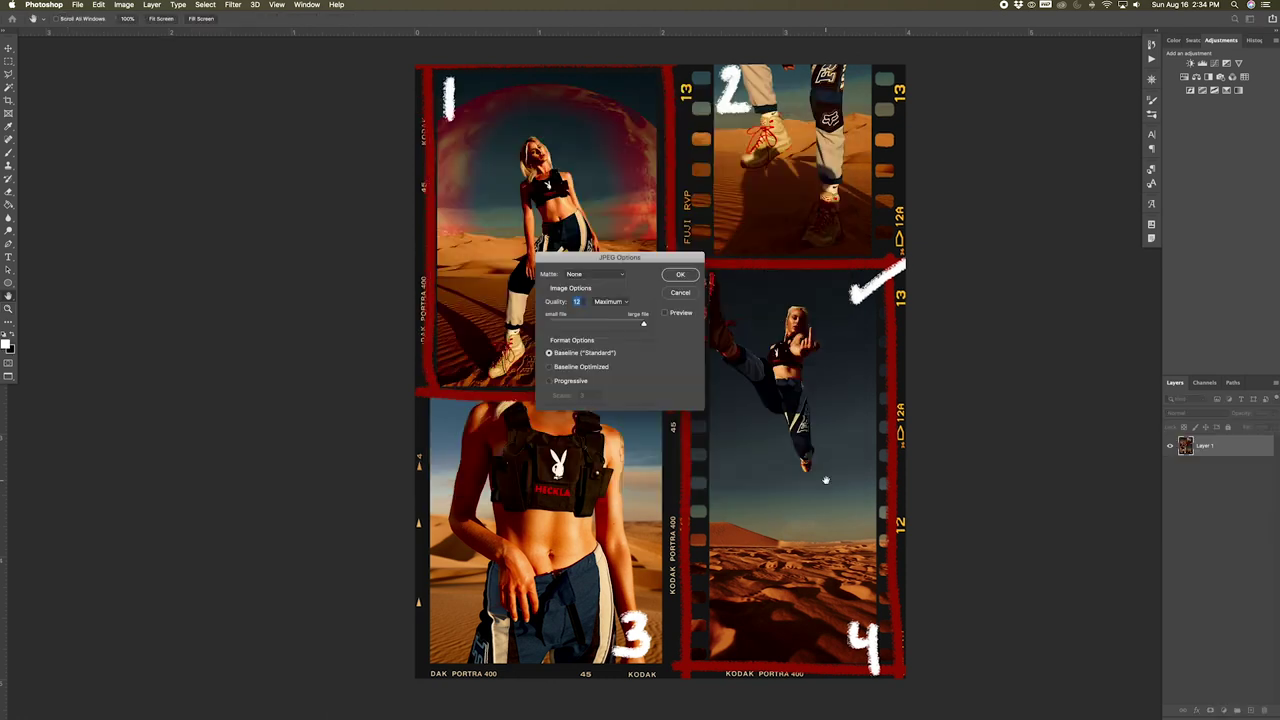
click(689, 276)
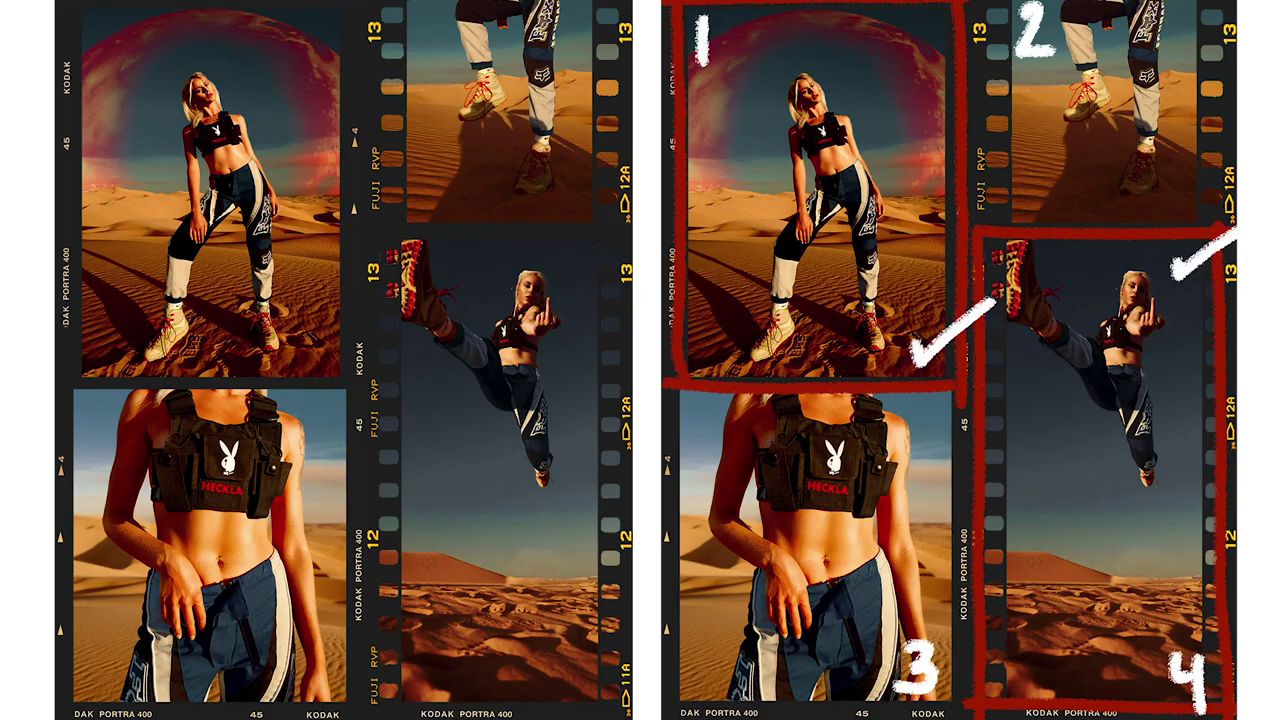